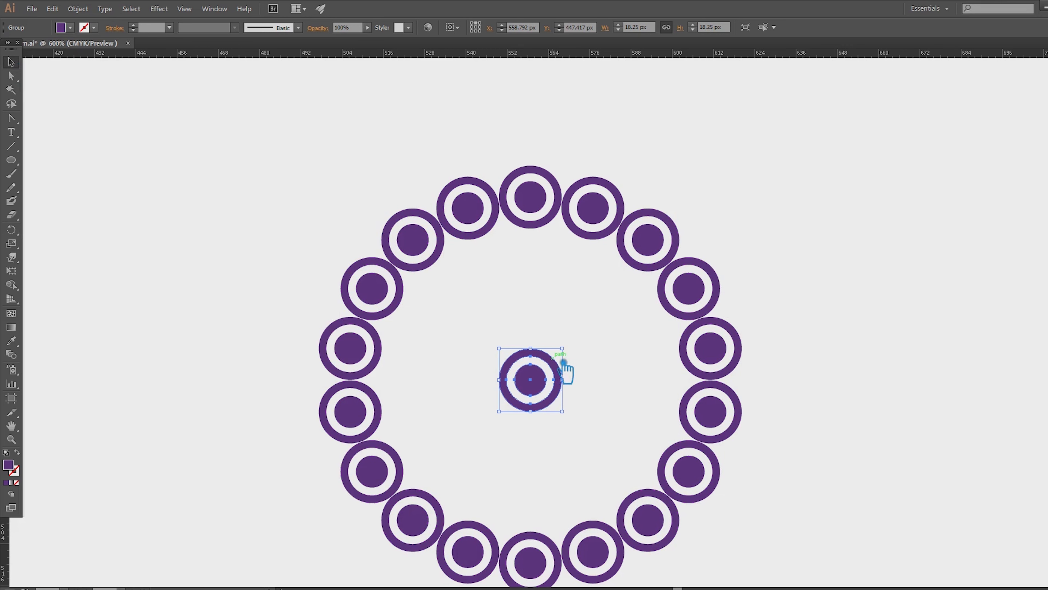
- Move the central target motif outside the ring and group the ring's circles
drag(544, 390, 989, 337)
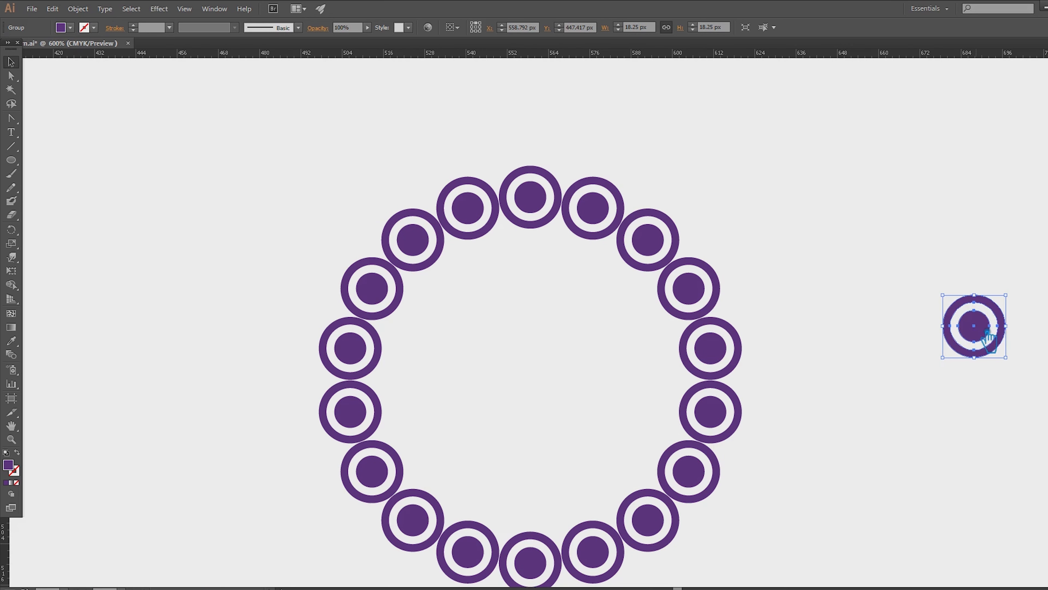
key(ctrl+minus)
drag(648, 505, 298, 202)
key(ctrl+g)
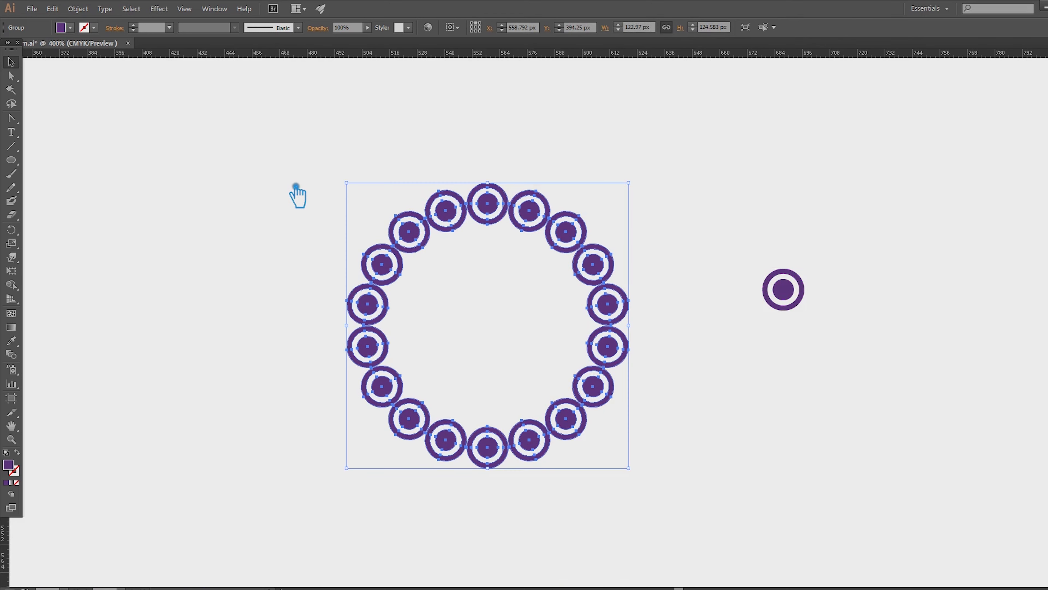
- Replace the grouped ring with a concentric copy enlarged to about 212 by 215 px, keeping the single motif clear of it
key(ctrl+f)
drag(796, 289, 1003, 115)
click(605, 274)
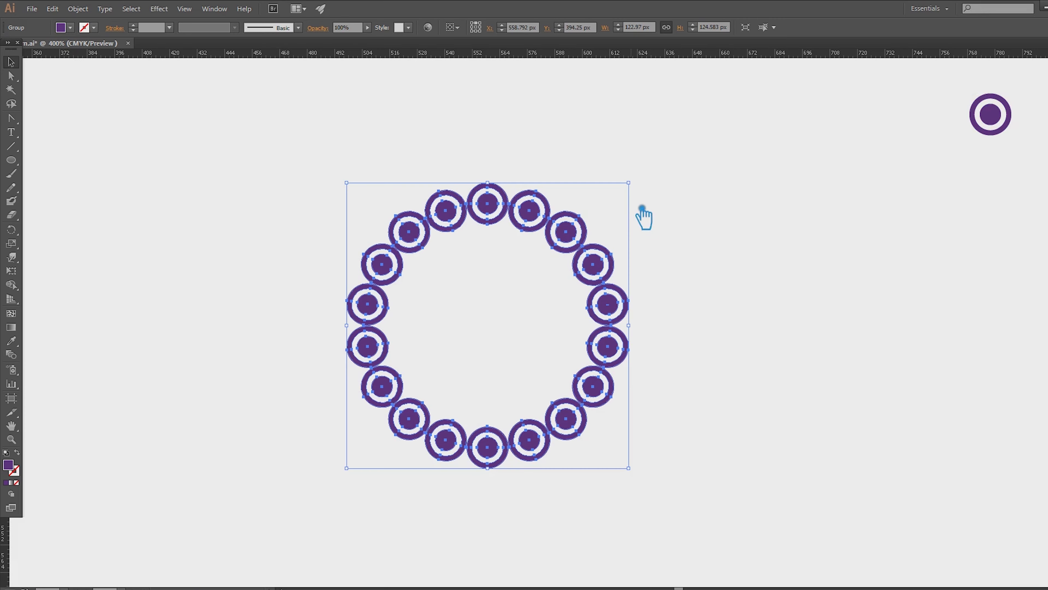
drag(640, 188, 775, 87)
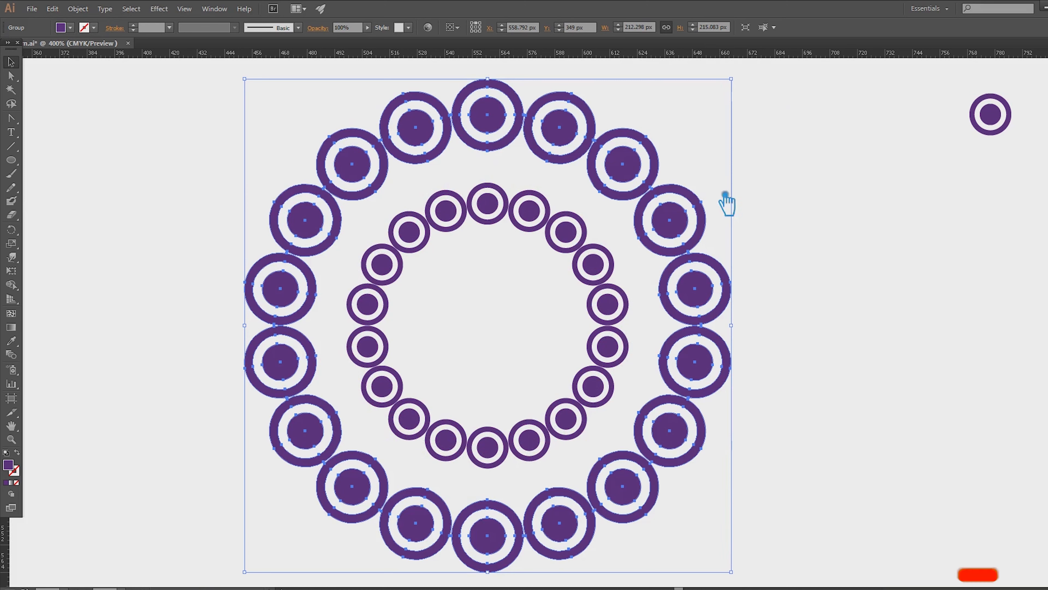
click(606, 271)
key(Delete)
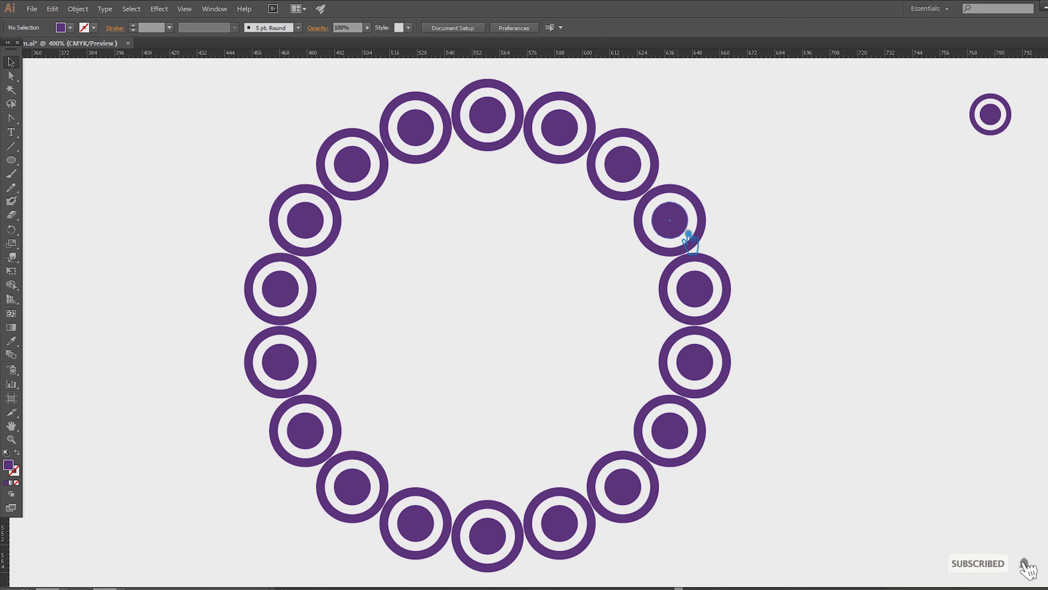
- Set up a previewed Transform effect on the ring with 70% horizontal and vertical scale and 20 copies
click(688, 236)
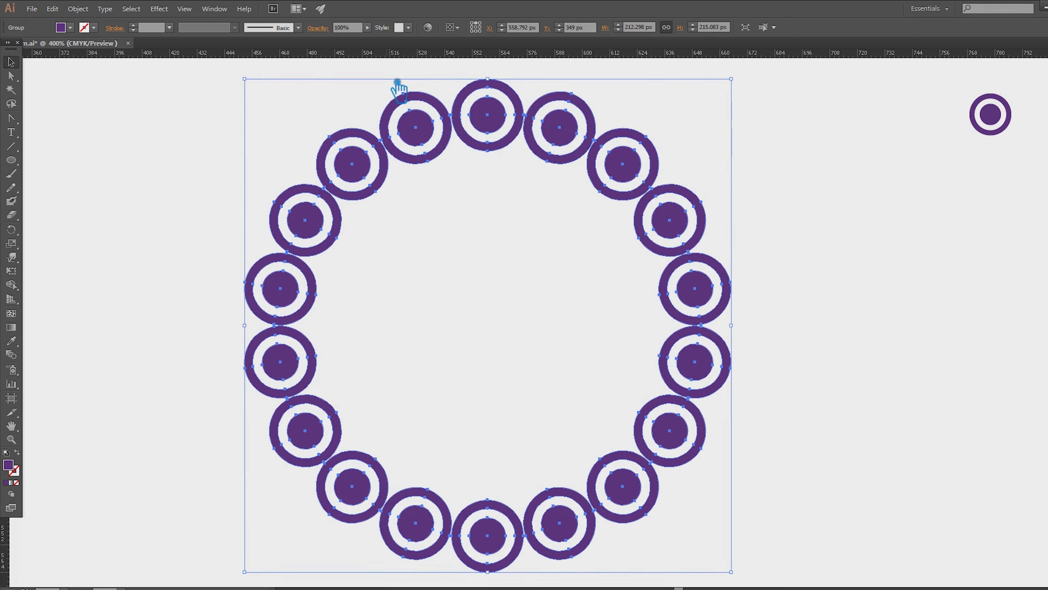
click(158, 8)
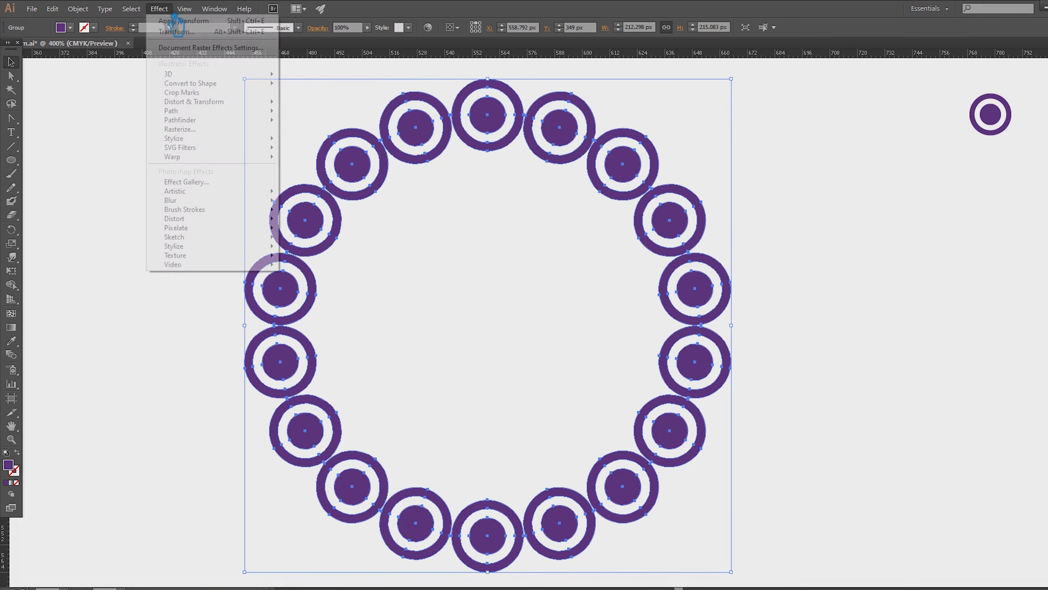
mouse_move(213, 103)
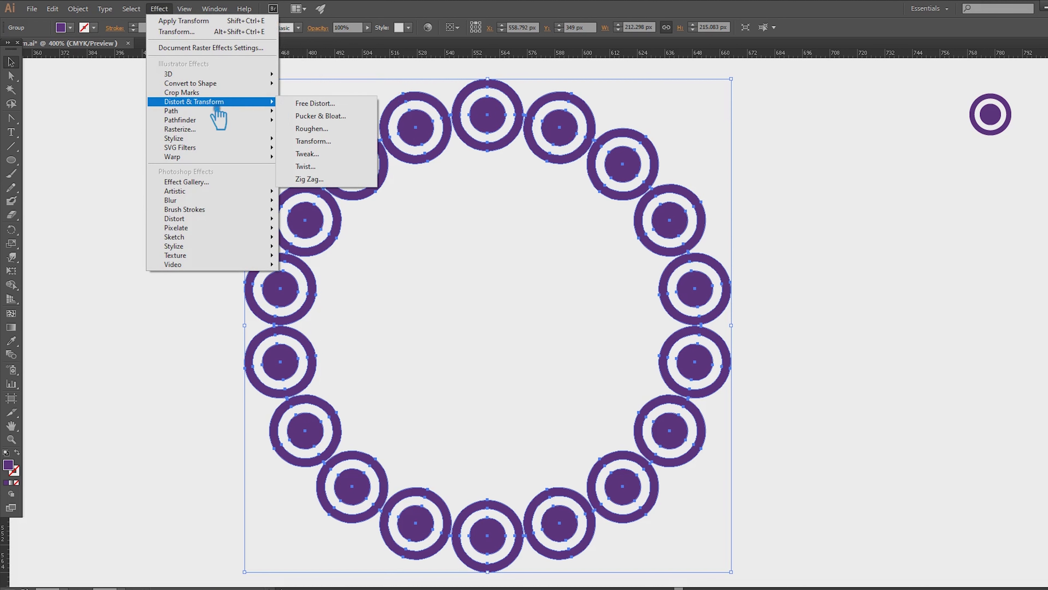
click(335, 143)
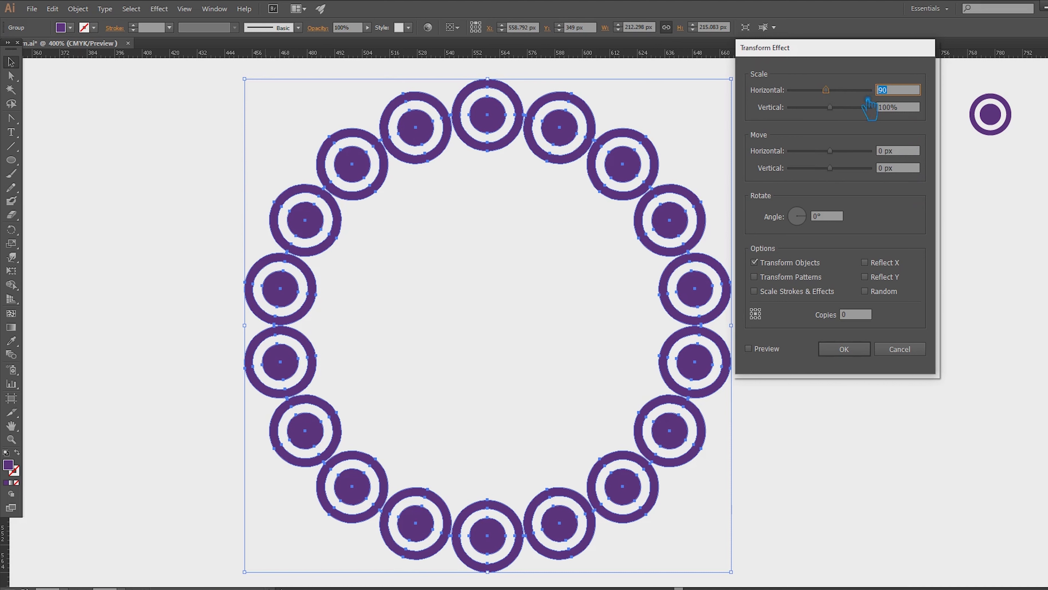
click(903, 108)
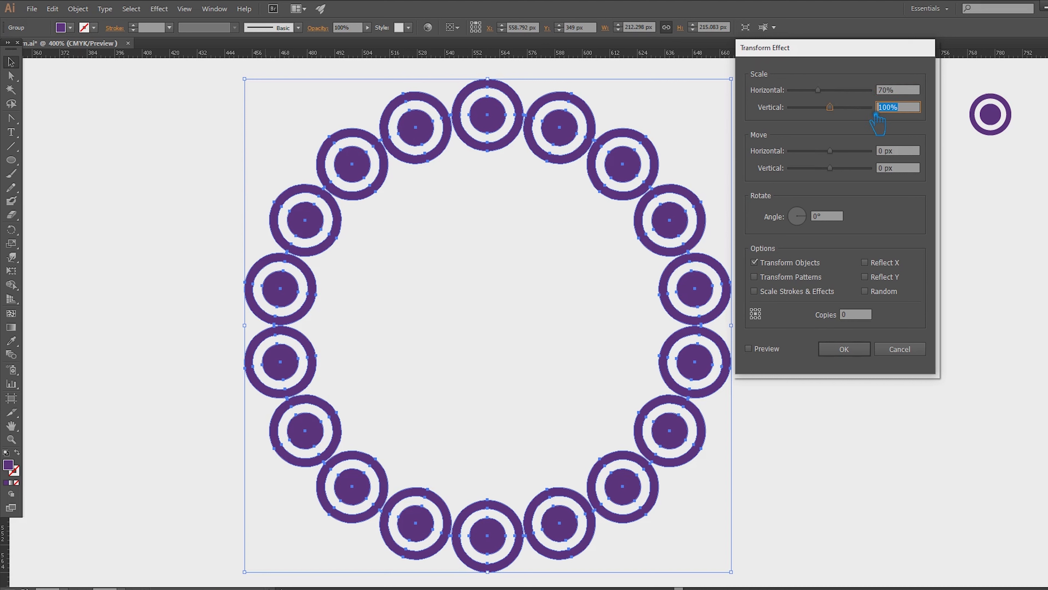
click(905, 93)
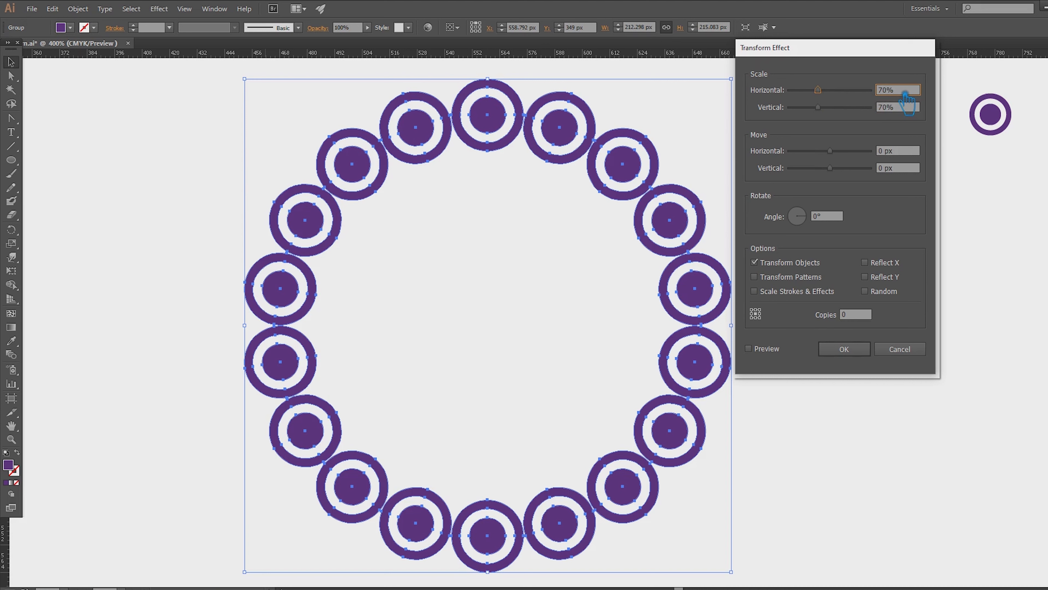
click(836, 216)
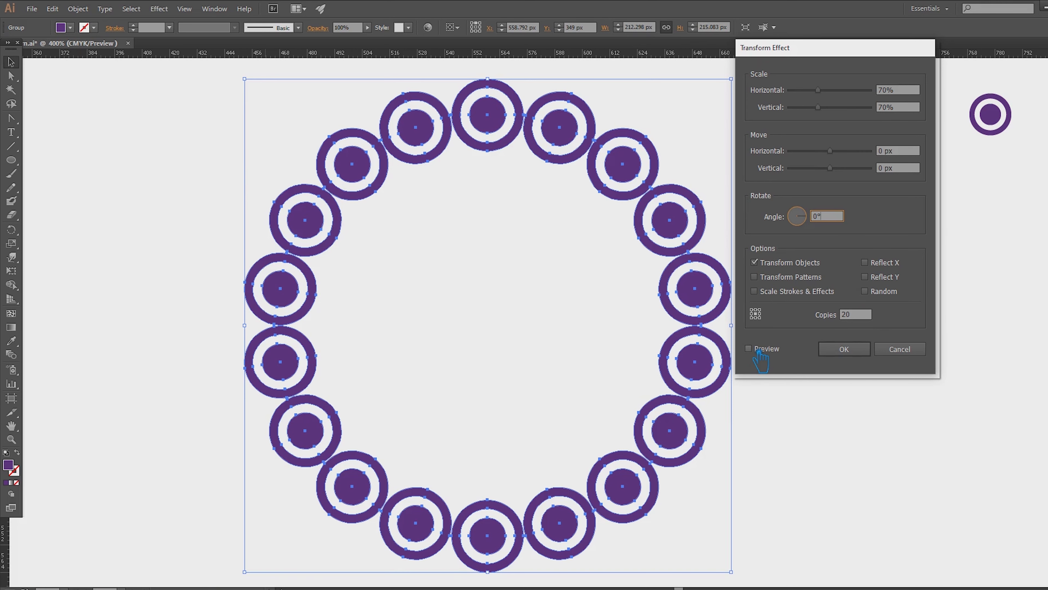
click(748, 348)
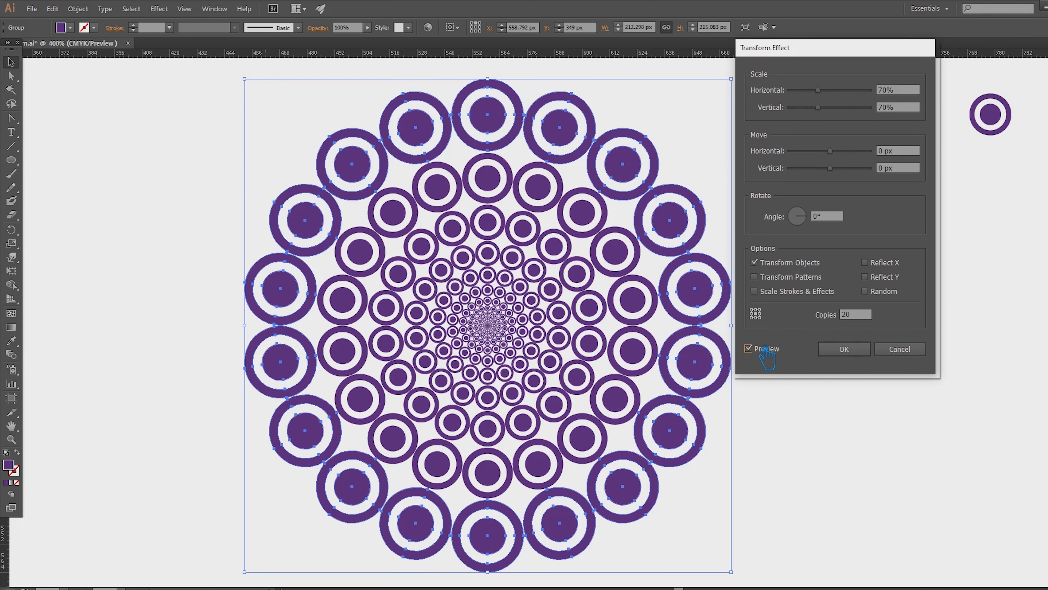
- Set the Transform effect's rotation angle to 22° and apply the effect
click(836, 223)
key(Up)
key(Up)
key(Up)
key(Up)
key(Up)
key(Up)
key(Up)
key(Up)
key(Up)
key(Up)
key(Up)
key(Up)
key(Up)
key(Up)
key(Up)
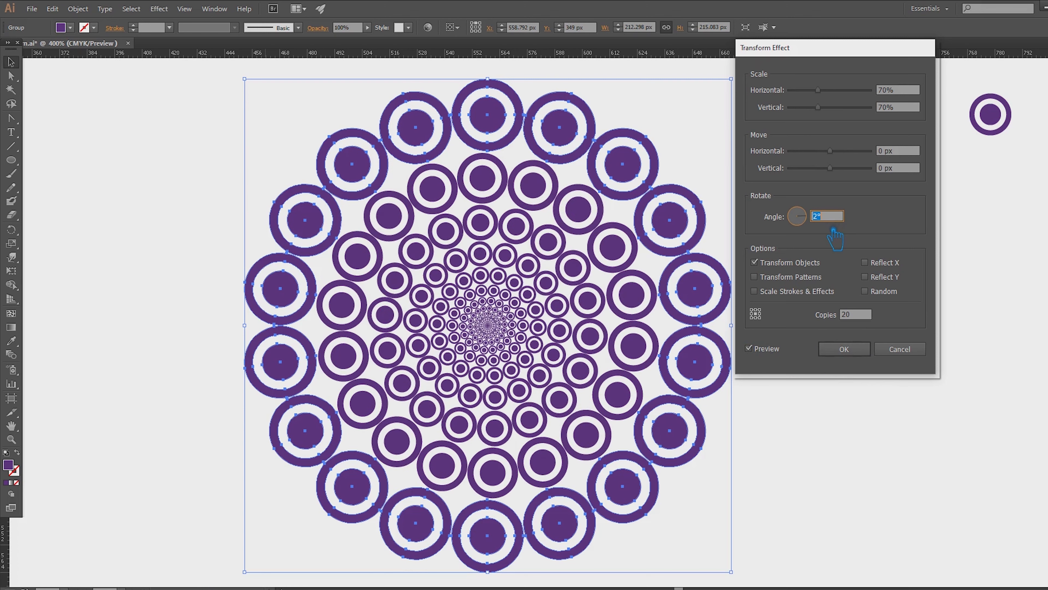
key(Up)
key(Up)
key(Up)
key(Up)
key(Up)
key(Up)
key(Up)
click(852, 351)
click(852, 352)
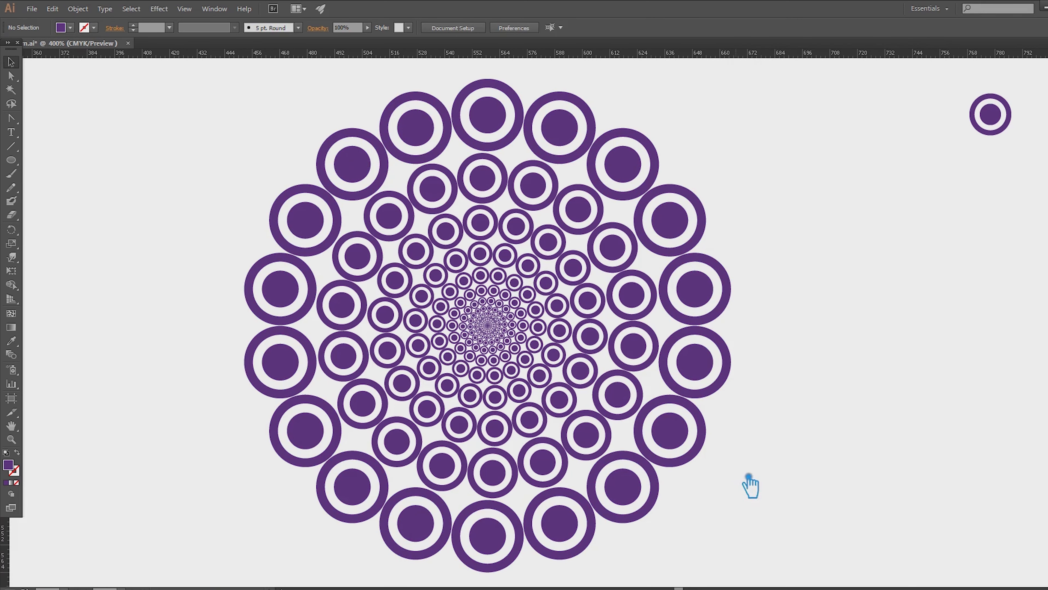
- Draw a rectangle about 49 by 113 px beside the mandala and add anchor points at its bottom and top edge midpoints
drag(761, 542, 171, 91)
drag(508, 180, 620, 440)
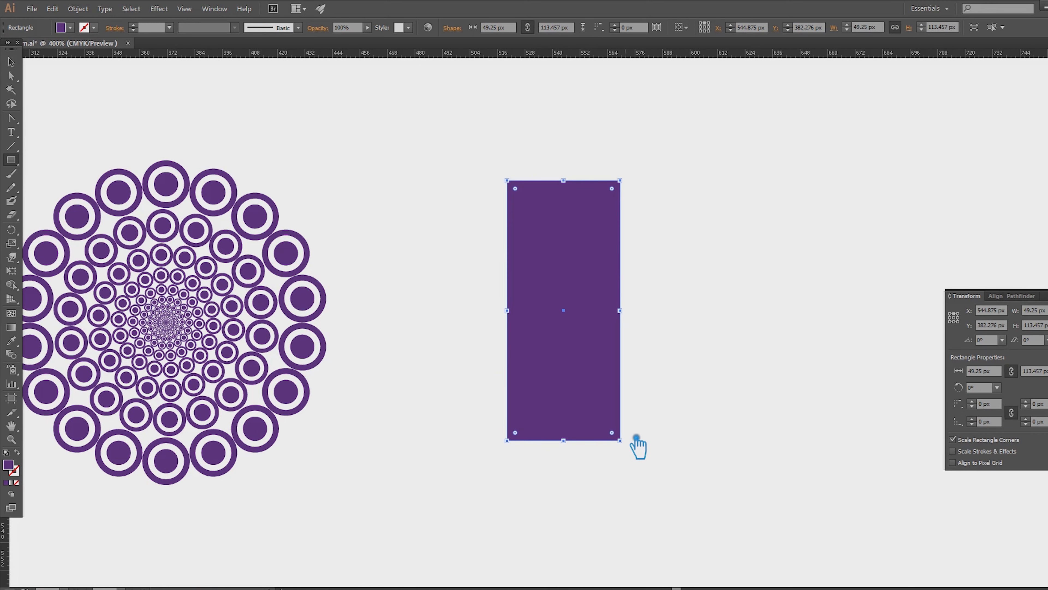
key(p)
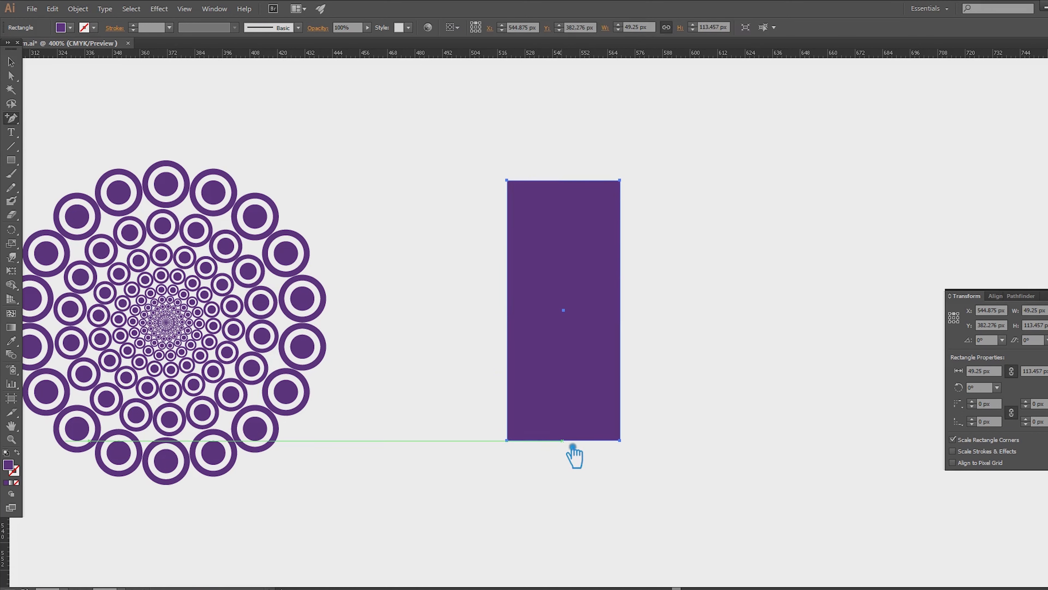
click(564, 440)
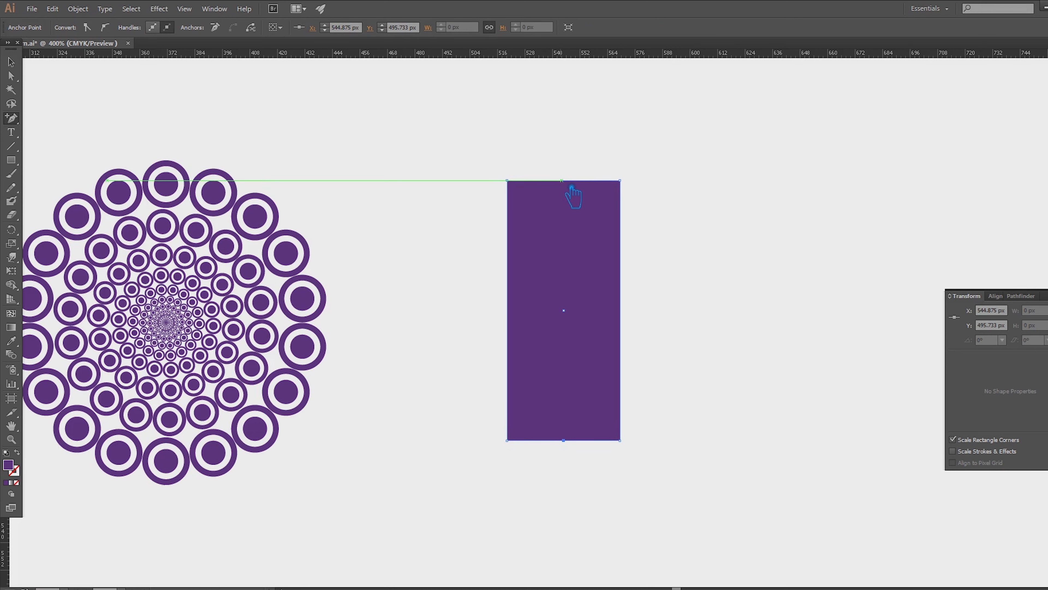
click(574, 195)
click(639, 321)
click(522, 195)
click(642, 320)
- Delete the rectangle's two upper corner anchor points to form a triangle
key(minus)
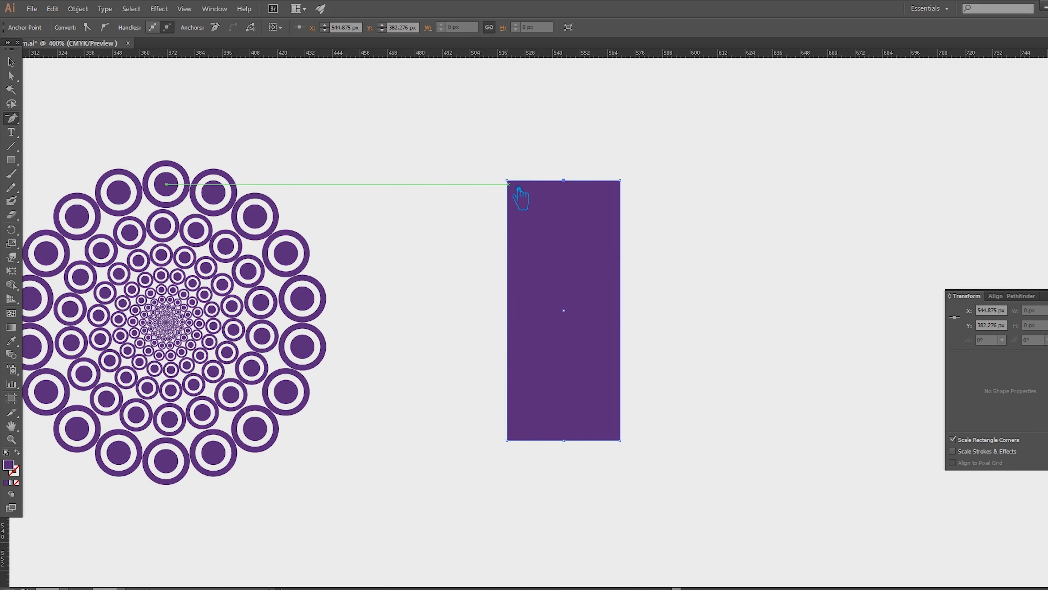
click(509, 182)
click(622, 183)
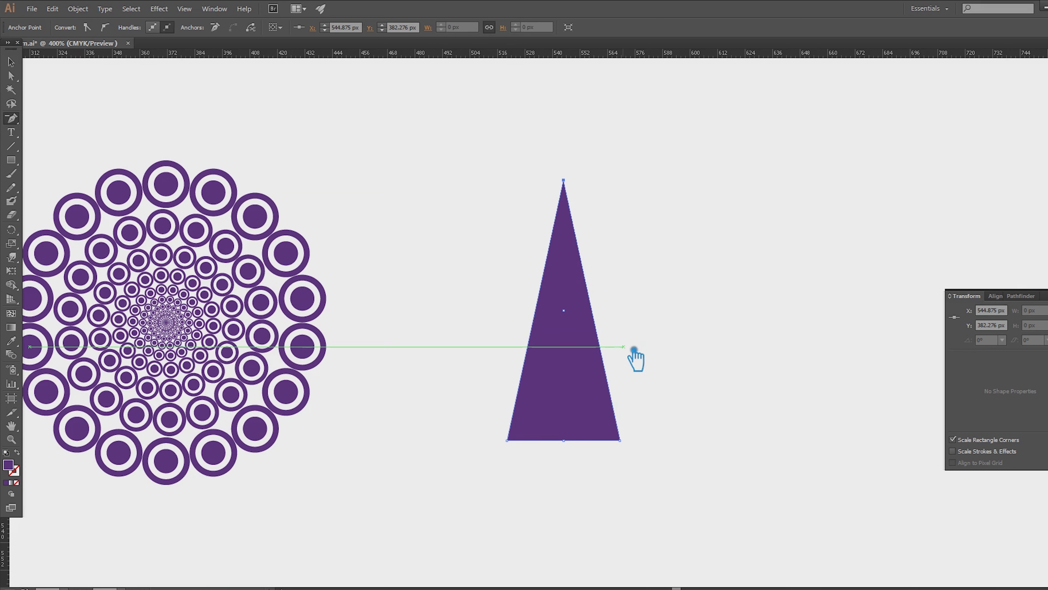
- Fully round the triangle's two bottom corners to make a teardrop shape
key(a)
click(621, 441)
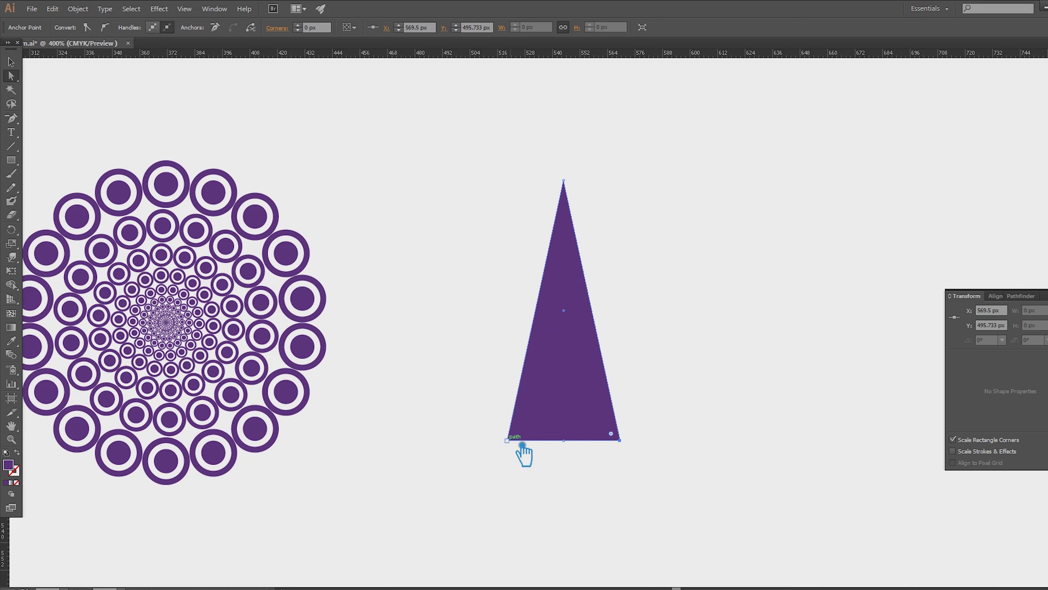
click(519, 447)
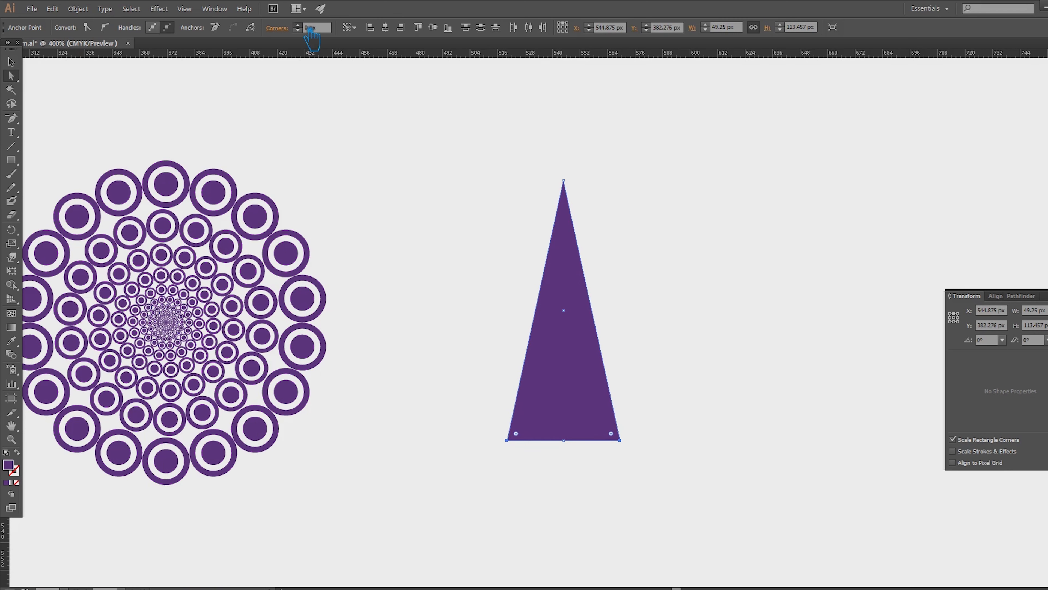
scroll(310, 29, up, 20)
click(18, 67)
click(739, 285)
click(579, 325)
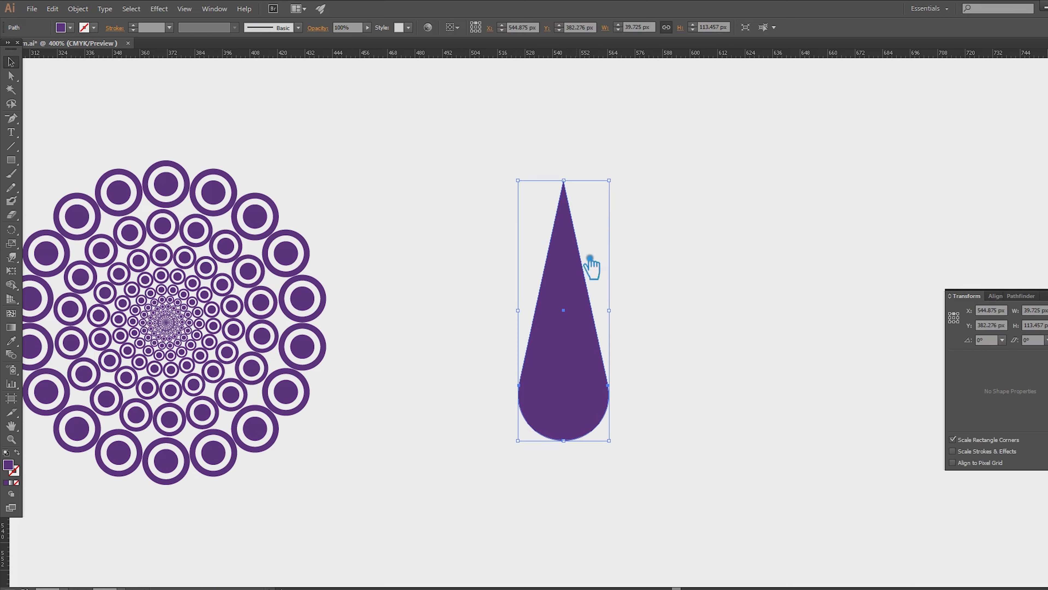
- Reflect the teardrop across the horizontal axis so its tip points down
right_click(577, 285)
mouse_move(625, 435)
click(753, 481)
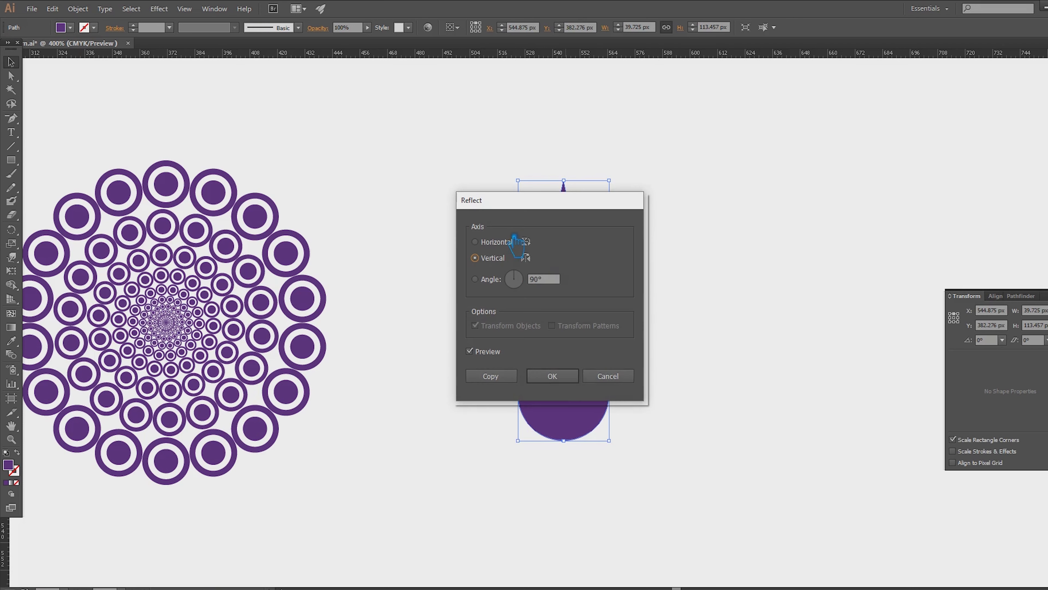
click(512, 242)
click(555, 377)
- Shorten the teardrop by moving its bottom tip anchor up about 34 px
click(597, 449)
key(a)
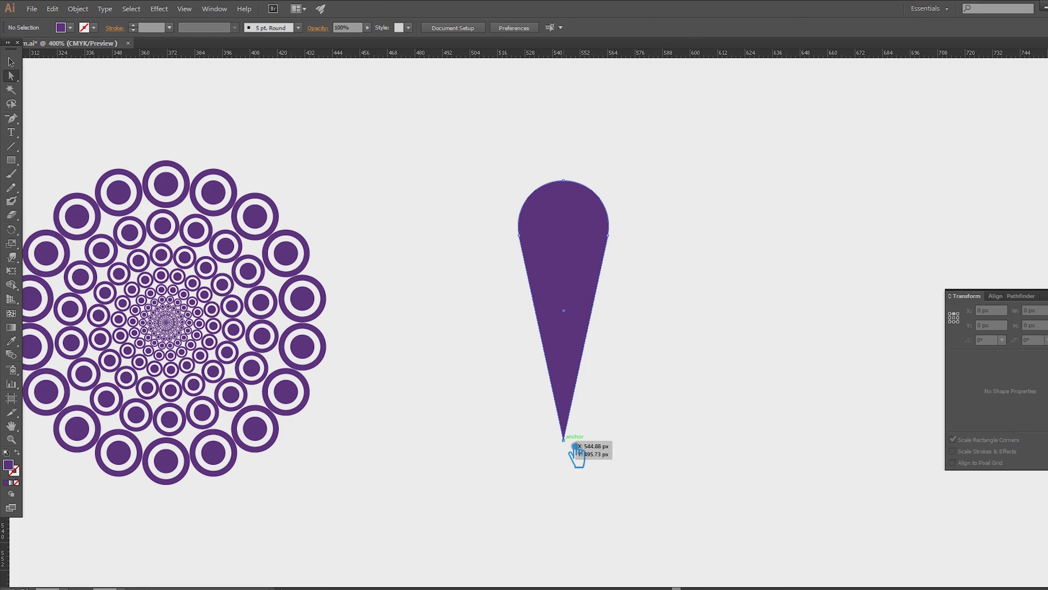
click(563, 439)
key(shift+Up)
key(shift+Up)
key(shift+Up)
key(shift+Up)
key(shift+Up)
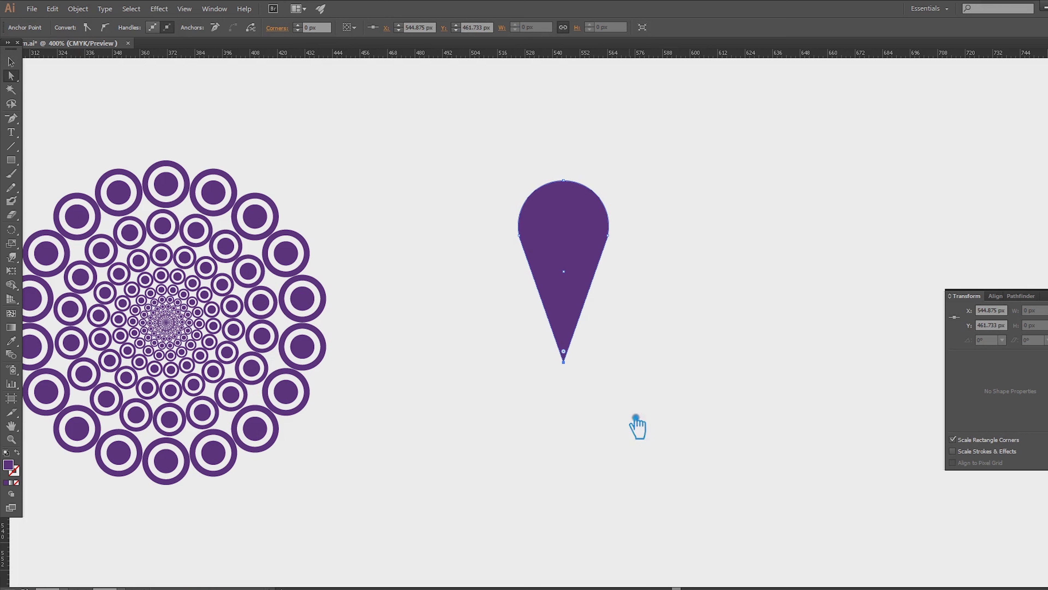
- Scale the whole teardrop down proportionally to about 9.5 by 19 px
click(620, 355)
click(11, 62)
click(597, 217)
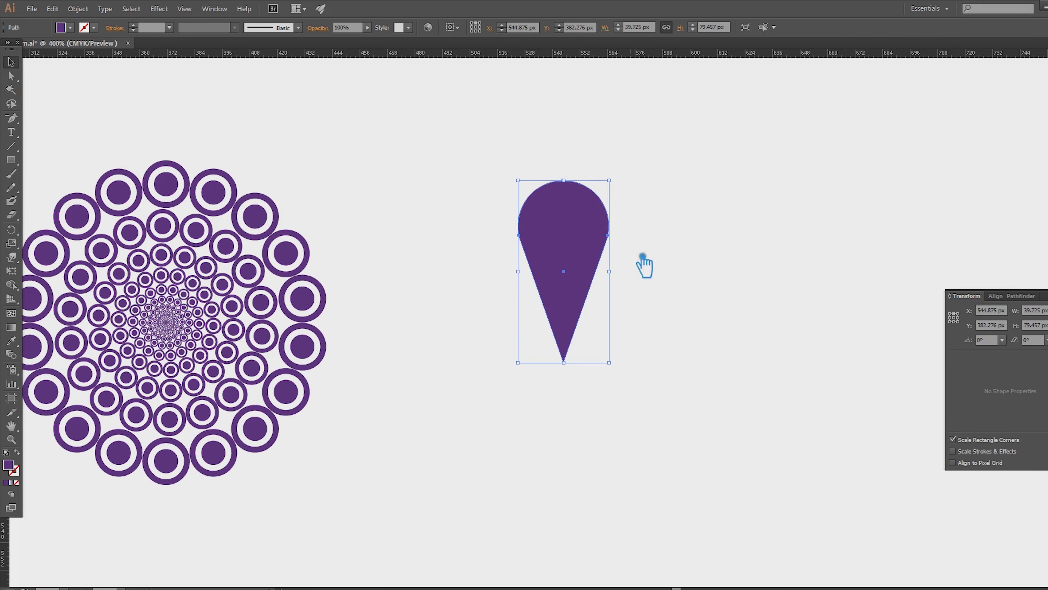
scroll(652, 269, up, 1)
drag(610, 396, 624, 218)
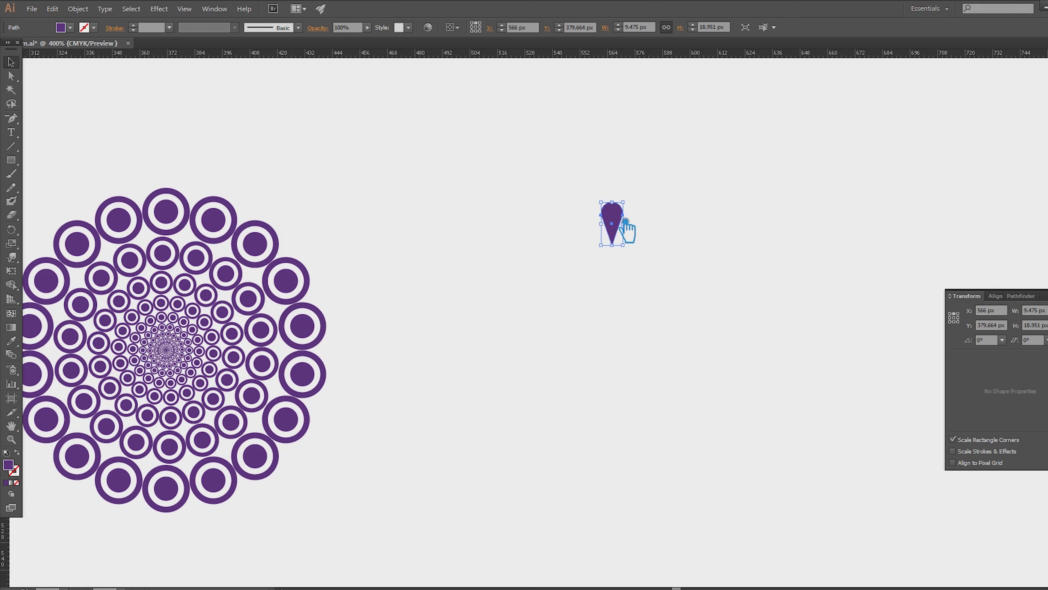
- Make a concentric teardrop copy about 10.4 by 20.8 px and swap its fill and stroke to leave only an outline
scroll(624, 229, up, 4)
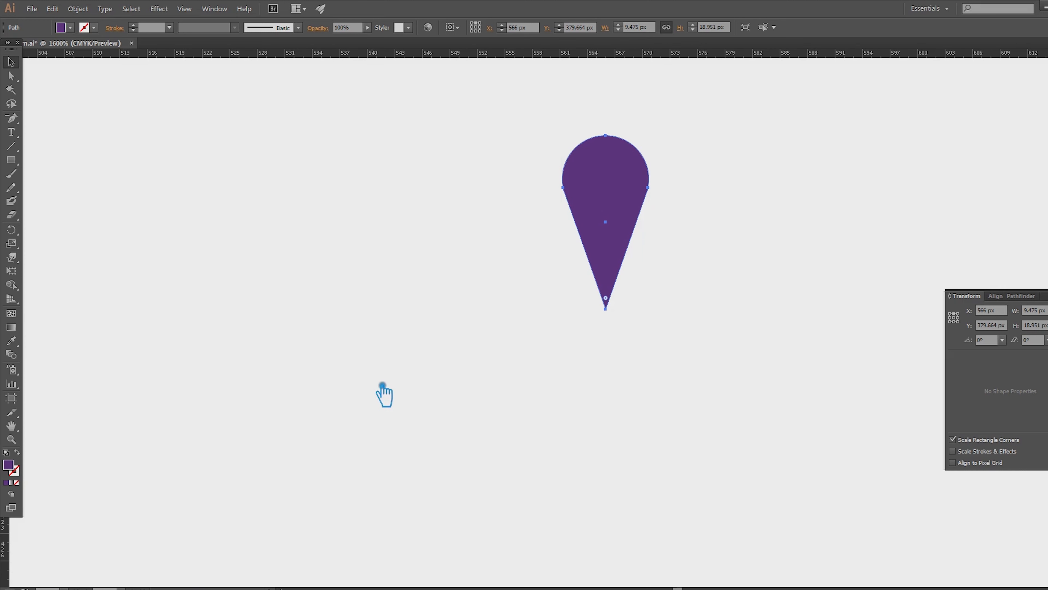
drag(649, 135, 663, 131)
click(17, 453)
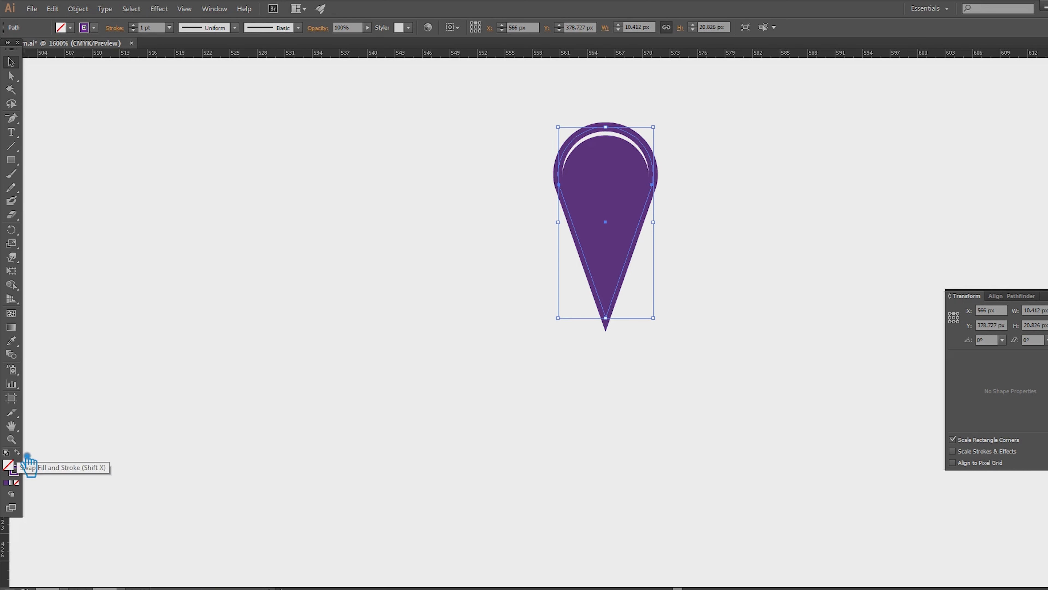
click(335, 185)
- Set the outer teardrop outline's stroke weight to 0.5 pt
click(636, 132)
click(169, 28)
click(191, 58)
click(169, 28)
click(191, 51)
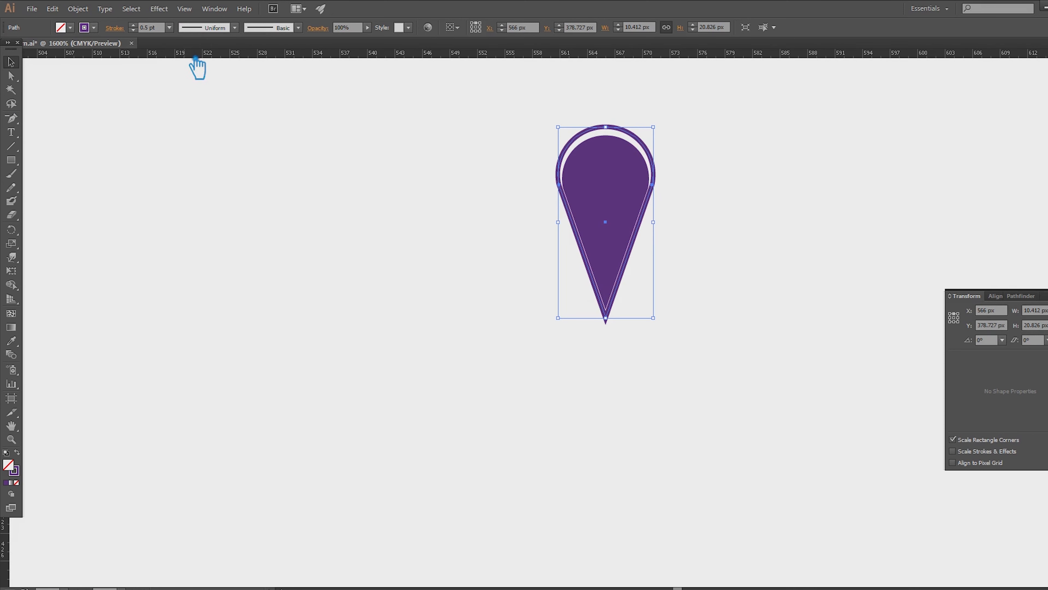
- Move the teardrop outline up 1 px and set its stroke weight to 0.75 pt
click(226, 102)
click(628, 135)
click(761, 261)
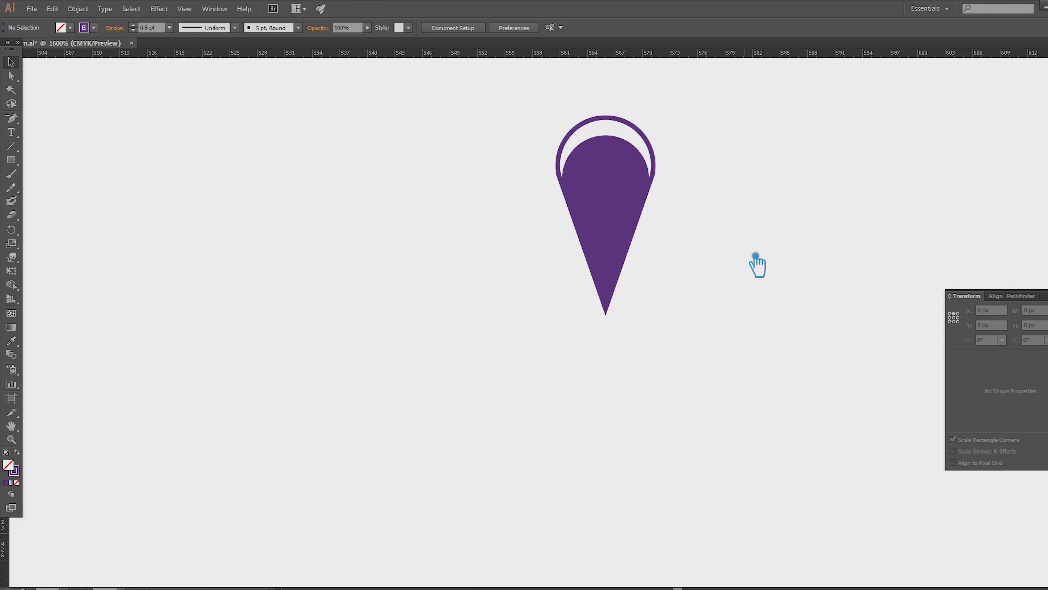
click(627, 125)
click(169, 27)
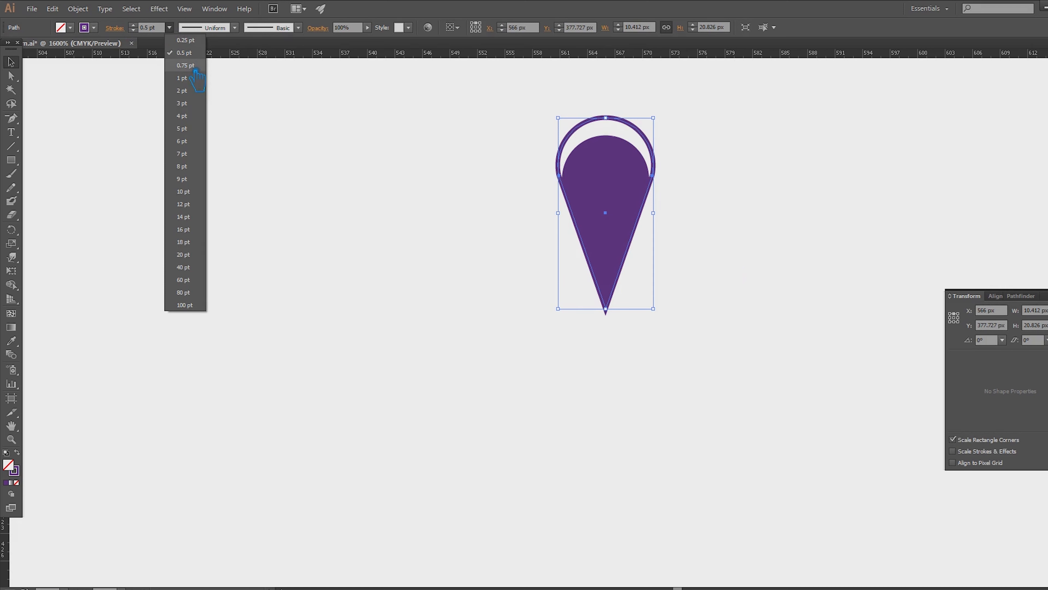
click(202, 71)
- Convert the stroke of the teardrop outline into a filled shape with Outline Stroke
drag(796, 363, 477, 157)
click(78, 9)
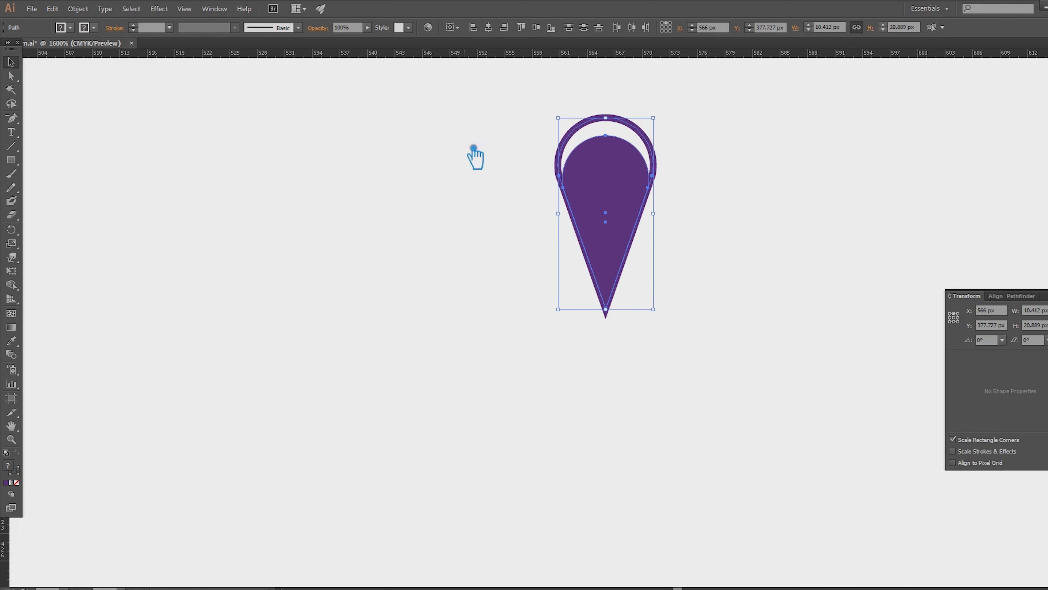
click(97, 130)
click(530, 367)
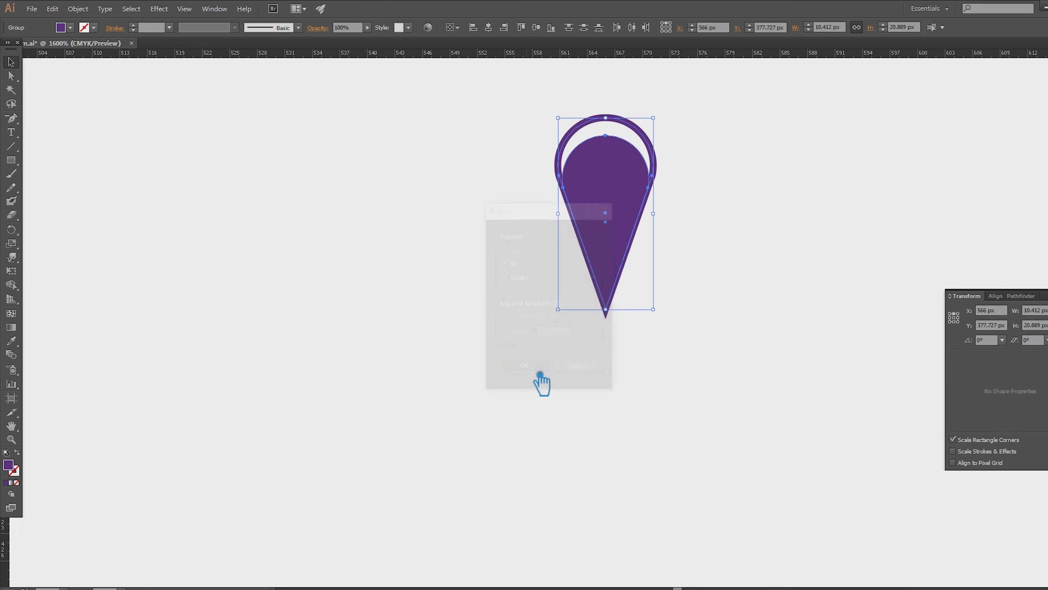
- Unite the solid teardrop and its expanded outline into a single compound shape
drag(734, 363, 543, 164)
click(1020, 297)
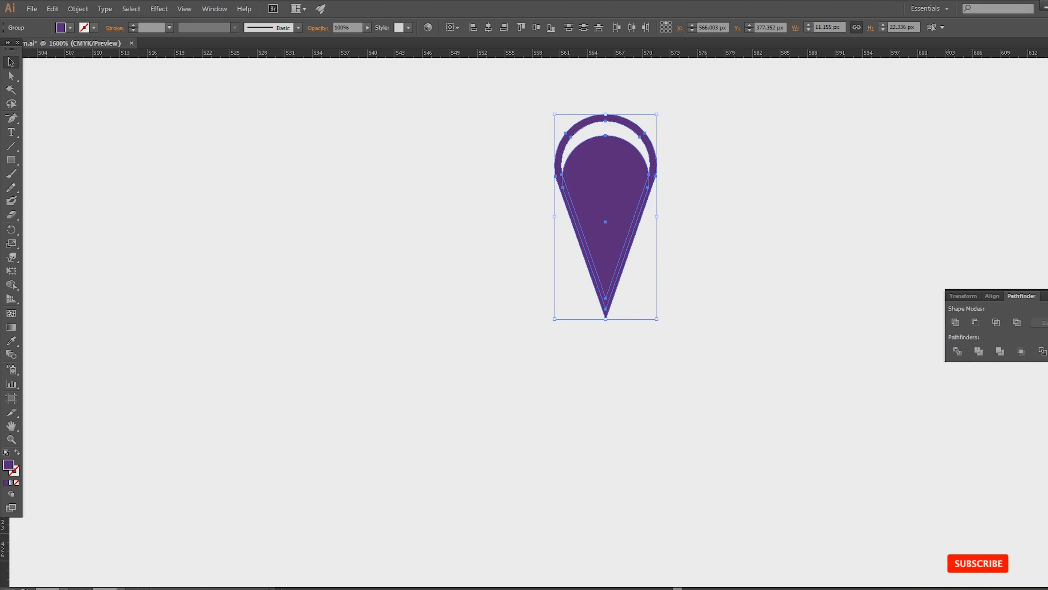
click(956, 322)
click(789, 289)
click(1047, 291)
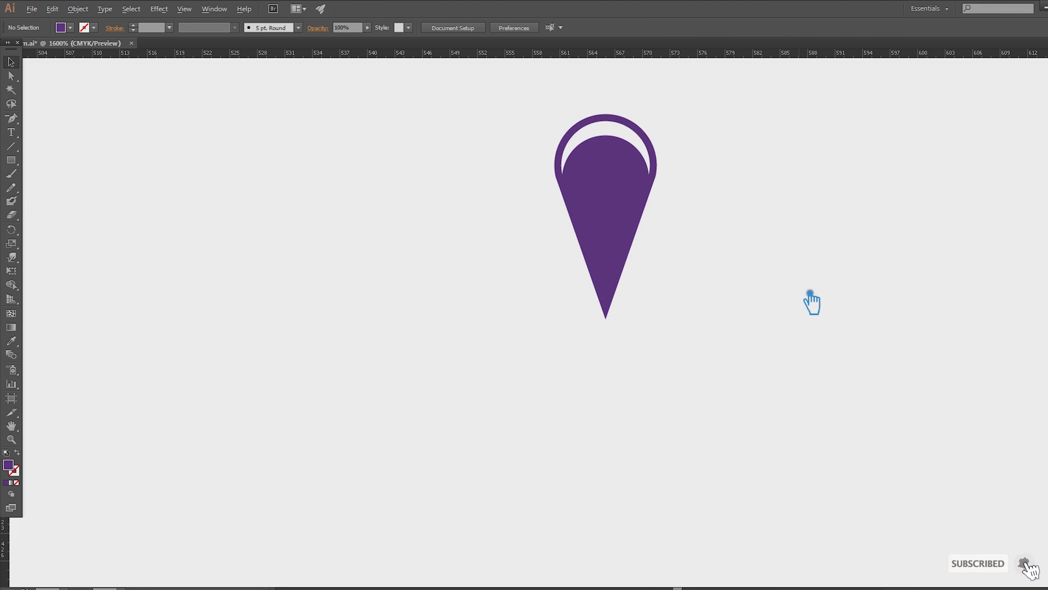
- Place a vertical guide through the teardrop's centre at X 566 px
scroll(807, 292, down, 1)
drag(881, 337, 775, 327)
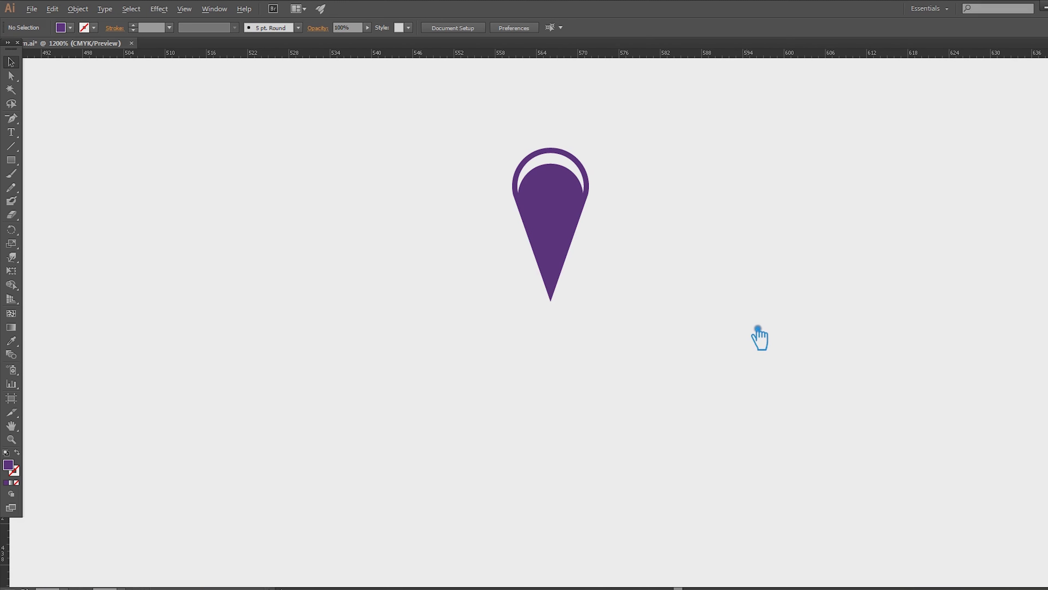
click(566, 231)
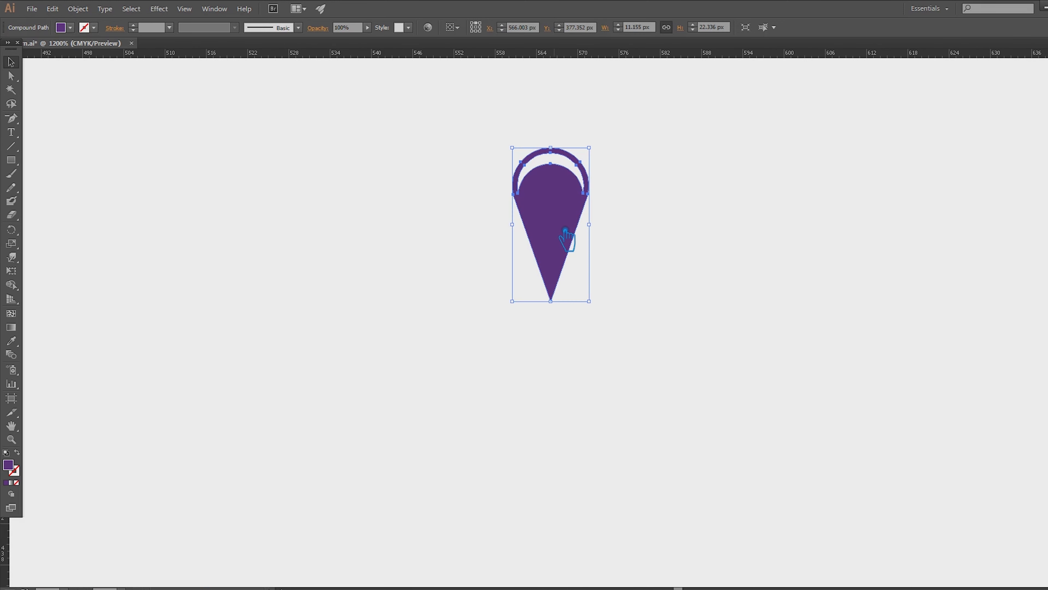
click(286, 373)
drag(6, 541, 562, 307)
scroll(585, 430, down, 4)
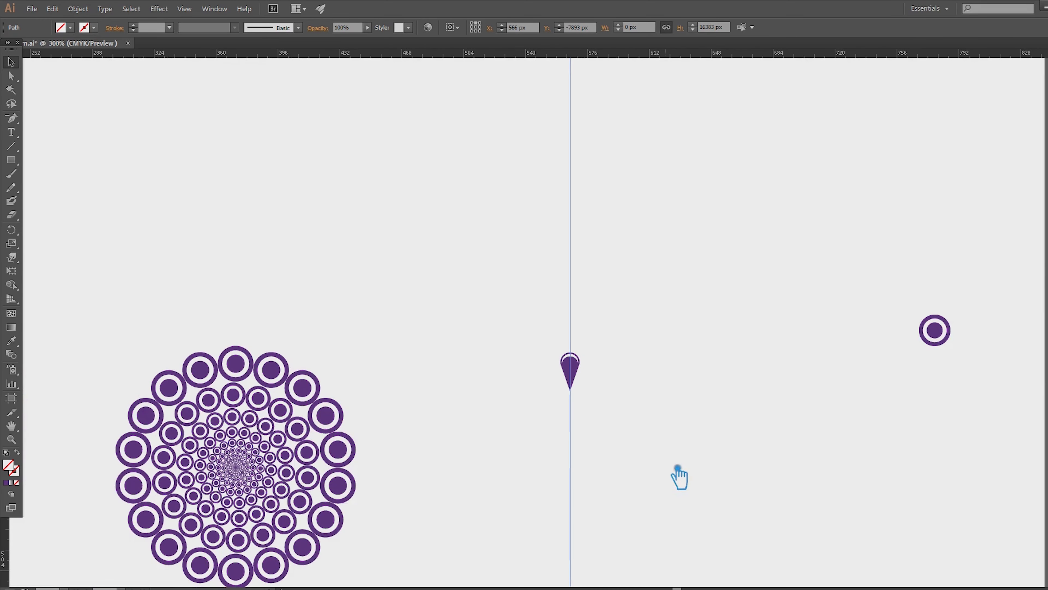
drag(678, 477, 577, 407)
key(ctrl+shift+a)
- Move the circle mandala and the spare circle motif beyond the artboard's right edge
scroll(298, 393, down, 3)
drag(232, 392, 700, 445)
scroll(359, 379, up, 4)
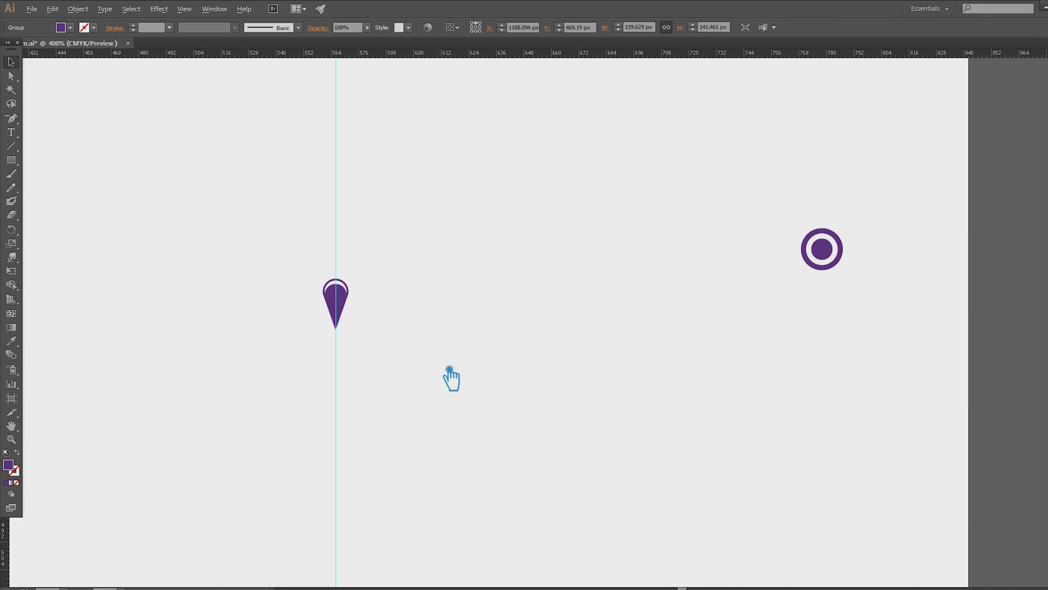
scroll(440, 359, down, 1)
drag(729, 272, 999, 250)
click(586, 329)
scroll(314, 347, up, 2)
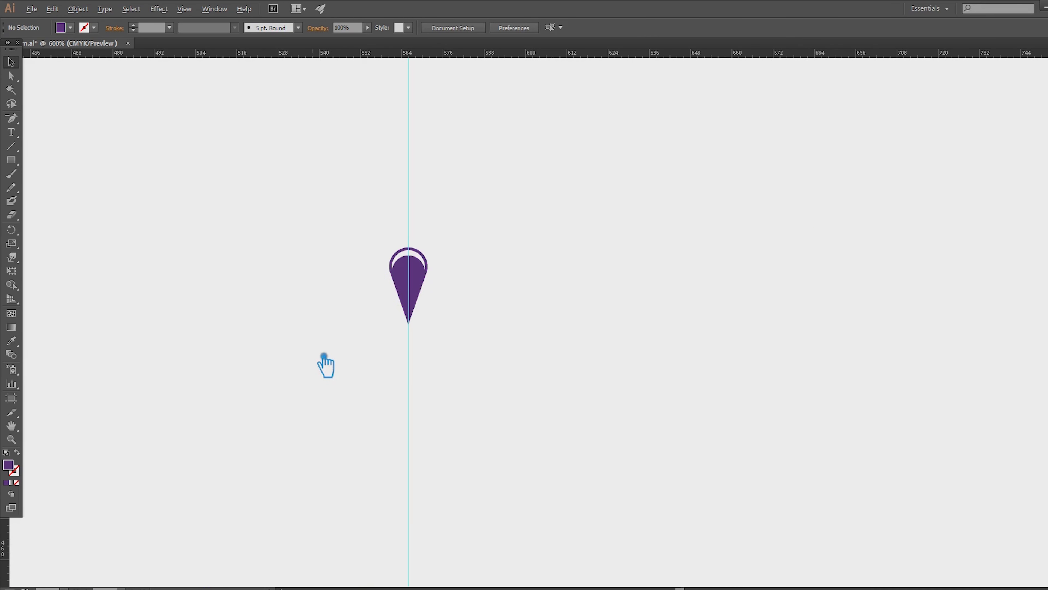
- Try a copy of the teardrop rotated -20° about a point below it on the guide, and undo it
click(425, 291)
scroll(424, 300, down, 3)
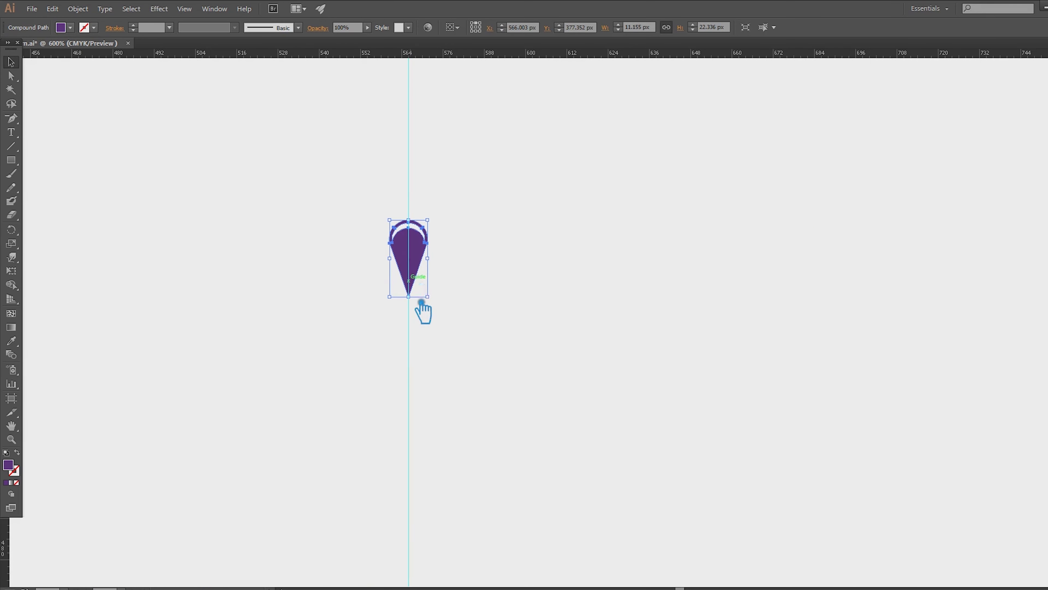
click(11, 229)
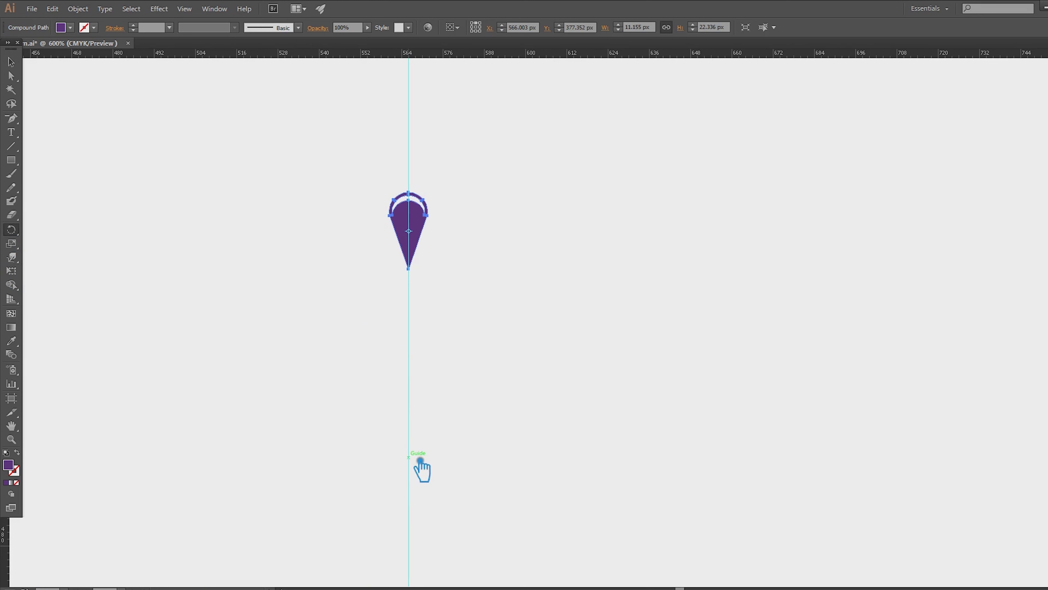
alt+click(418, 442)
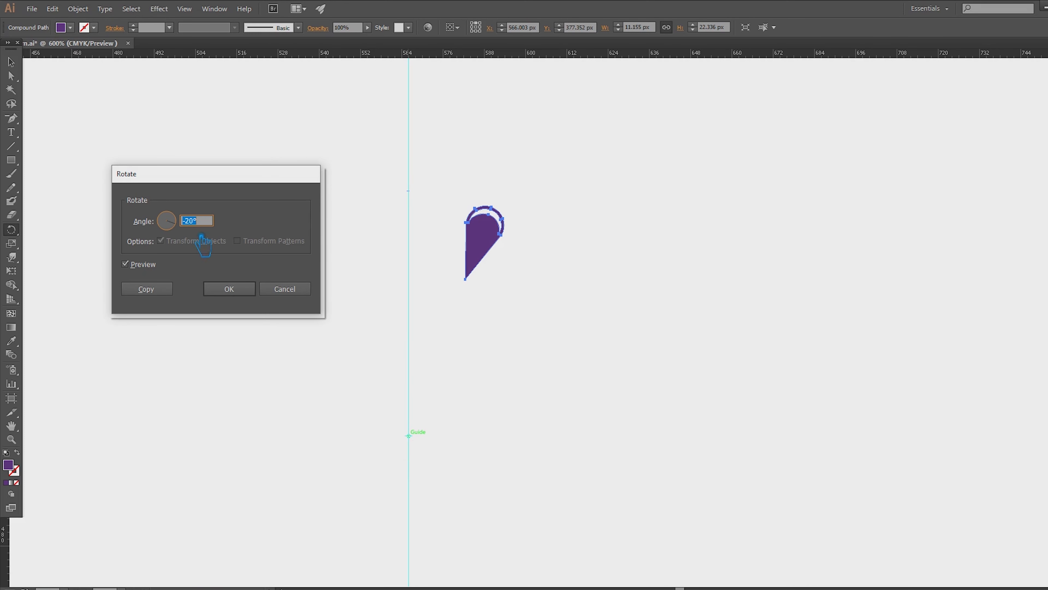
click(158, 291)
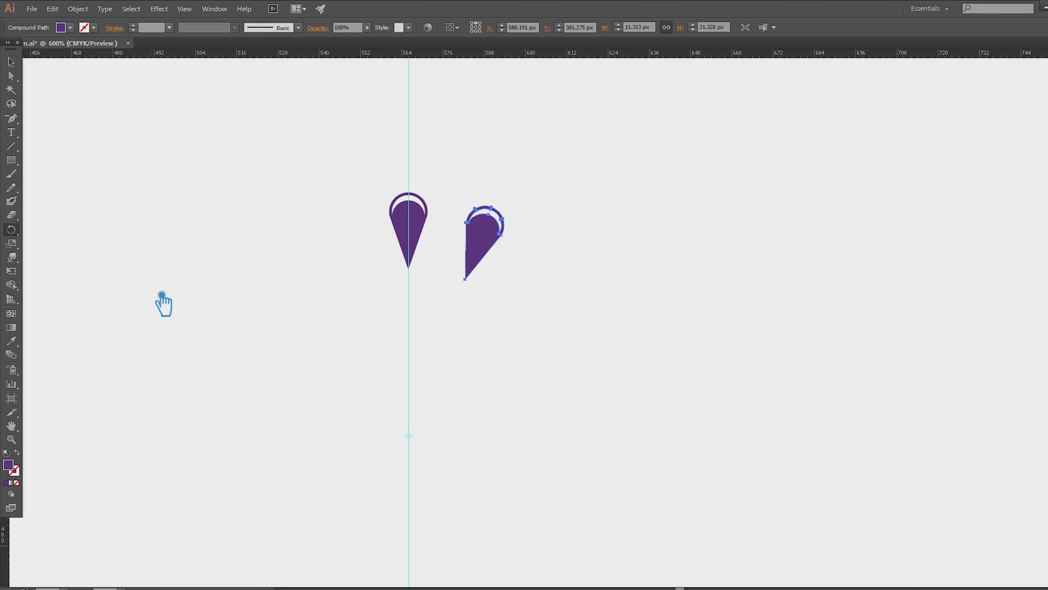
key(ctrl+z)
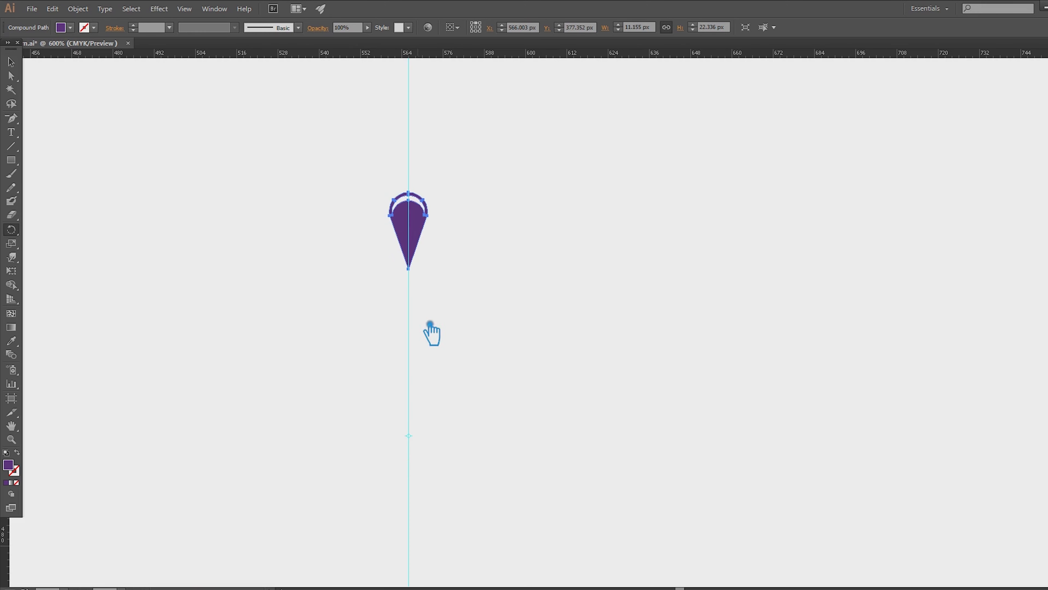
- Make a copy of the teardrop rotated -10° about a point below it on the guide
alt+click(418, 441)
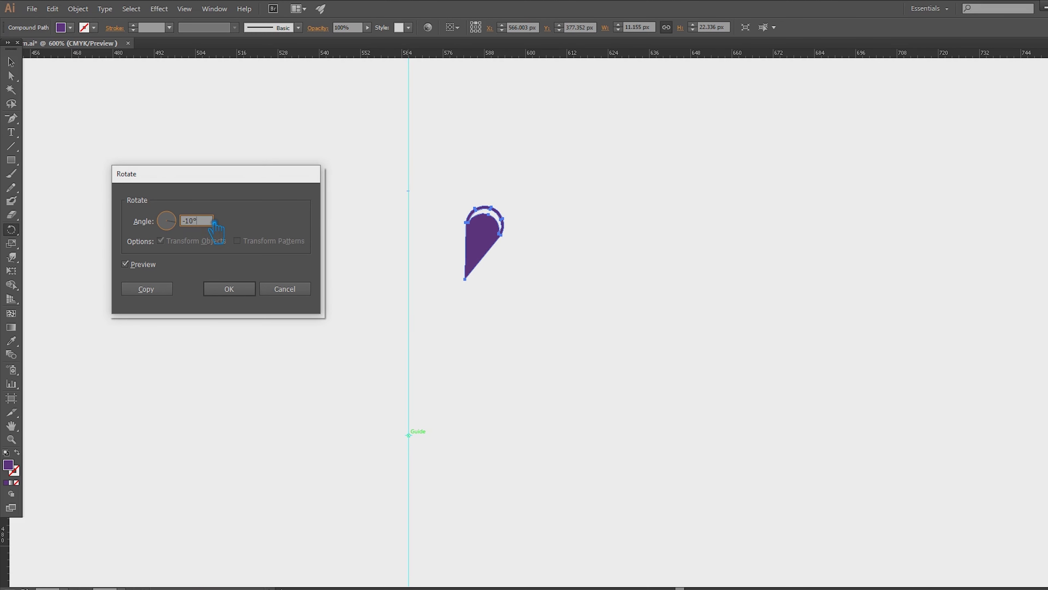
click(125, 264)
click(125, 264)
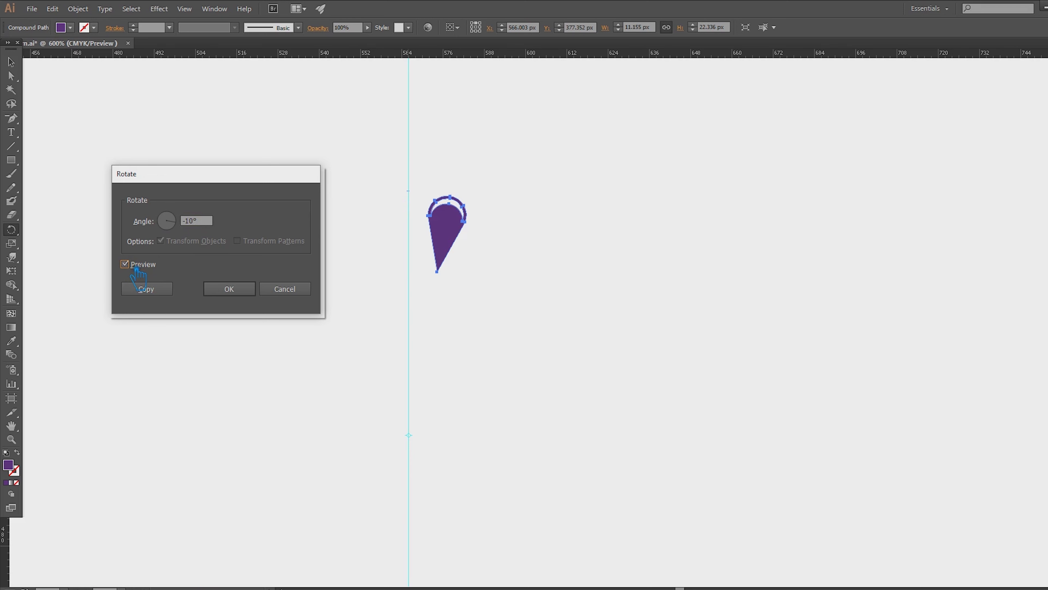
click(155, 289)
- Repeat the rotated teardrop copy until the petals close a full ring
key(ctrl+d)
key(ctrl+d)
key(ctrl+d)
key(ctrl+d)
key(ctrl+d)
key(ctrl+d)
key(ctrl+d)
key(ctrl+d)
key(ctrl+d)
key(ctrl+d)
key(ctrl+d)
key(ctrl+d)
key(ctrl+d)
key(ctrl+d)
key(ctrl+d)
key(ctrl+d)
key(ctrl+d)
key(ctrl+d)
key(ctrl+d)
key(ctrl+d)
key(ctrl+d)
key(ctrl+d)
key(ctrl+d)
key(ctrl+d)
key(ctrl+d)
key(ctrl+d)
key(ctrl+d)
key(ctrl+d)
key(ctrl+d)
key(ctrl+d)
key(ctrl+d)
key(ctrl+d)
key(ctrl+d)
key(ctrl+d)
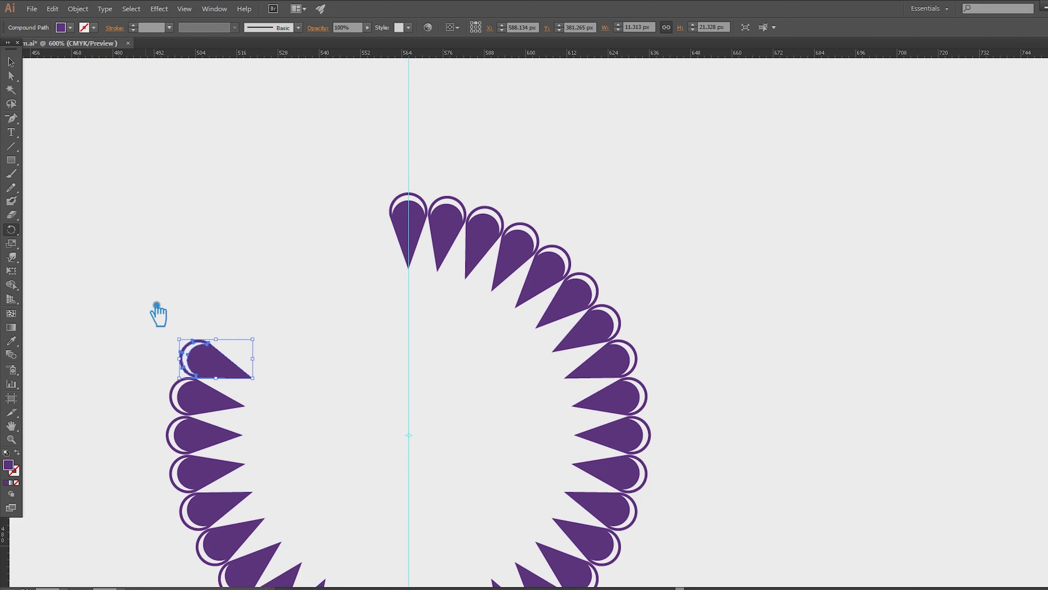
click(13, 62)
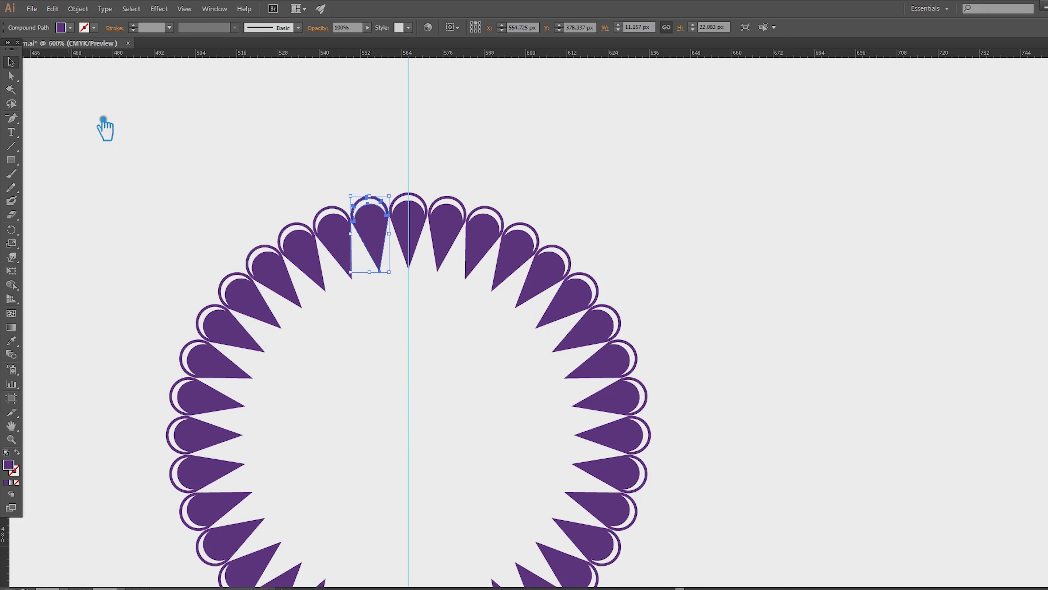
click(149, 139)
scroll(544, 214, down, 1)
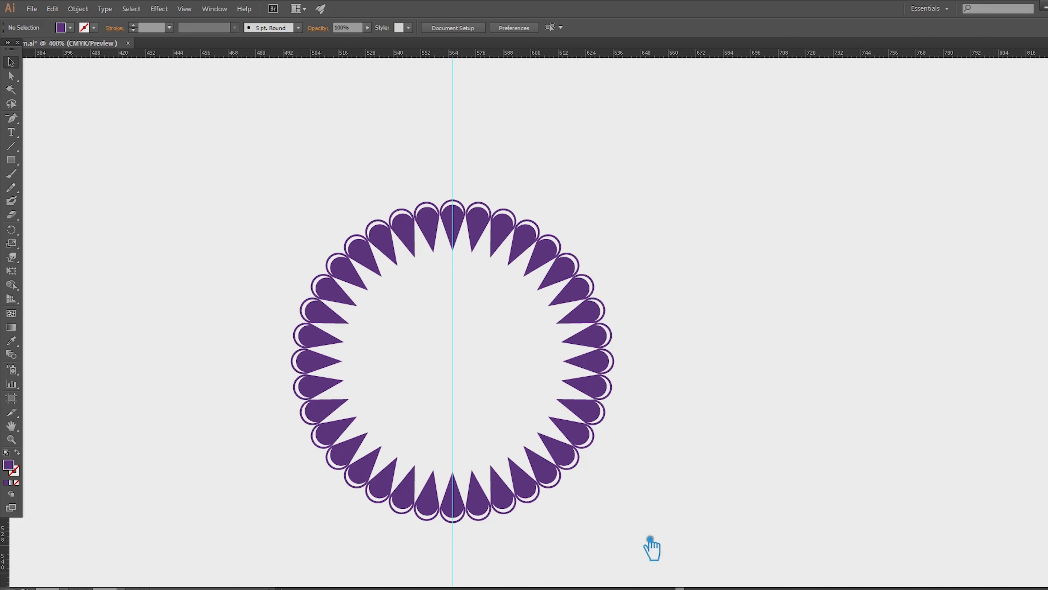
- Select all the teardrops of the ring without the guide and group them
drag(637, 532, 229, 194)
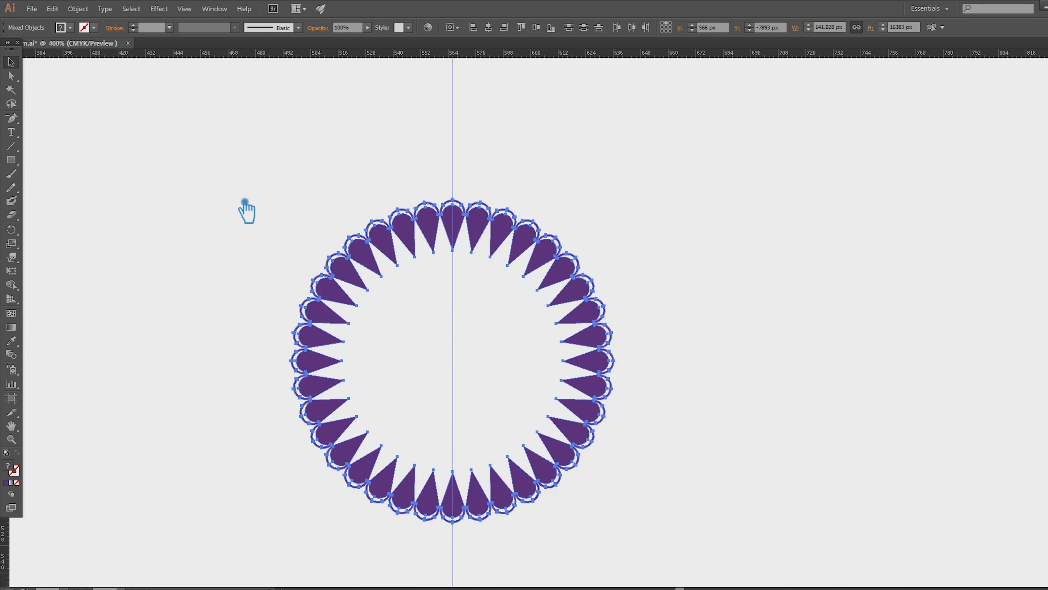
click(446, 163)
right_click(446, 162)
click(498, 260)
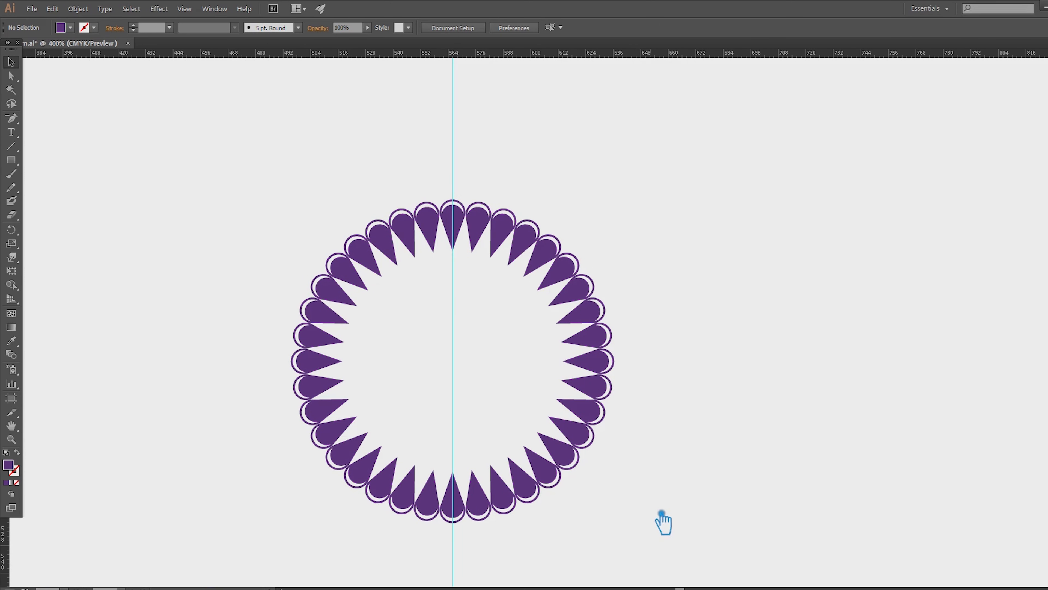
drag(667, 528, 157, 196)
- Enlarge the teardrop ring proportionally to about 487 px across and centre it on the artboard
key(ctrl+0)
scroll(689, 305, up, 1)
scroll(688, 304, down, 1)
drag(684, 203, 859, 105)
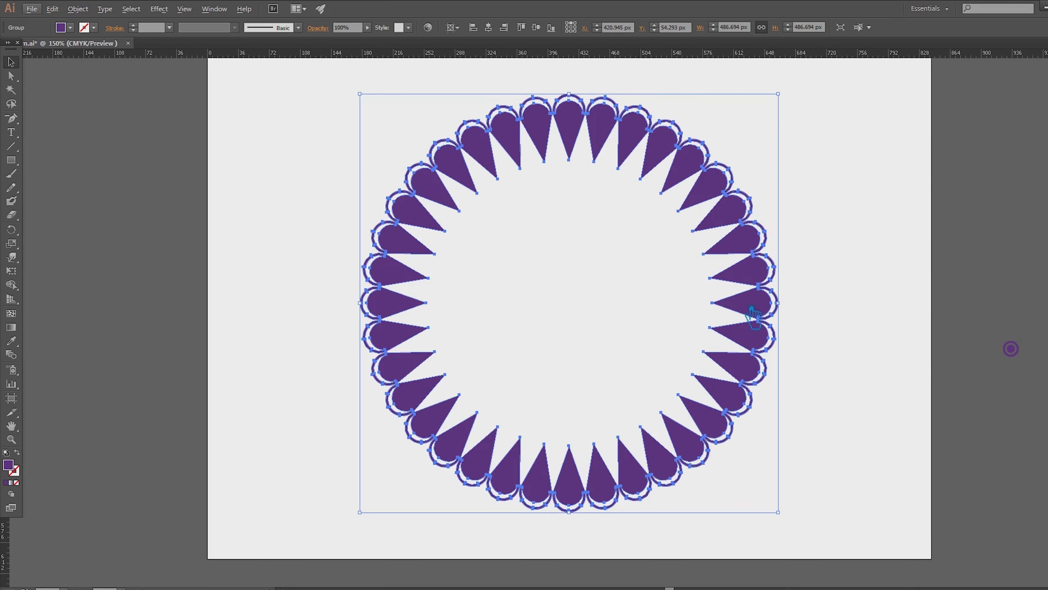
- Add a Transform effect to the teardrop ring with preview on and 70% horizontal and vertical scale
click(173, 13)
mouse_move(219, 104)
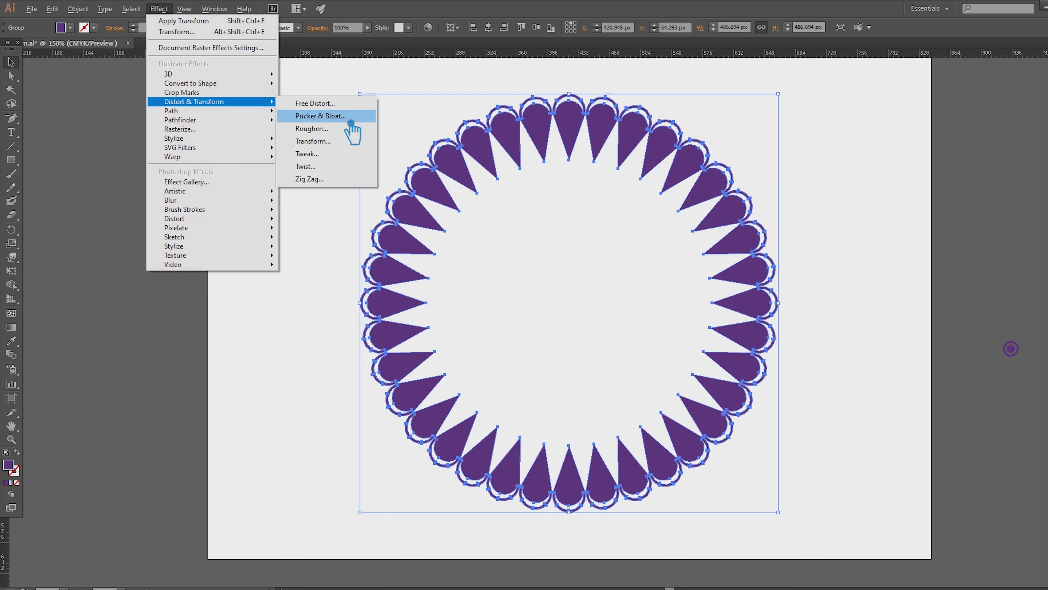
click(332, 141)
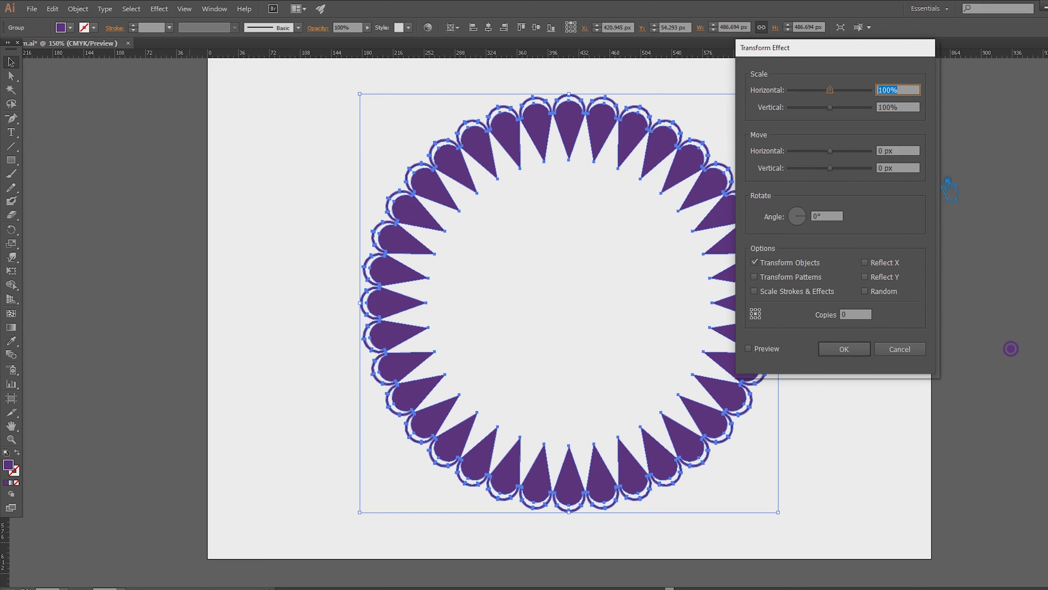
click(763, 349)
click(879, 91)
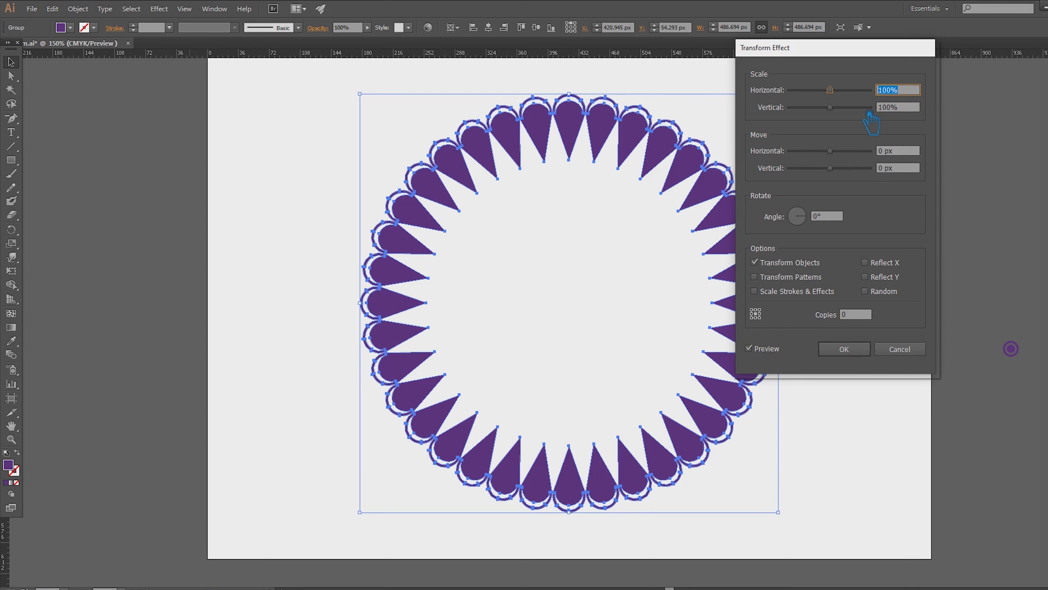
text(70)
click(916, 108)
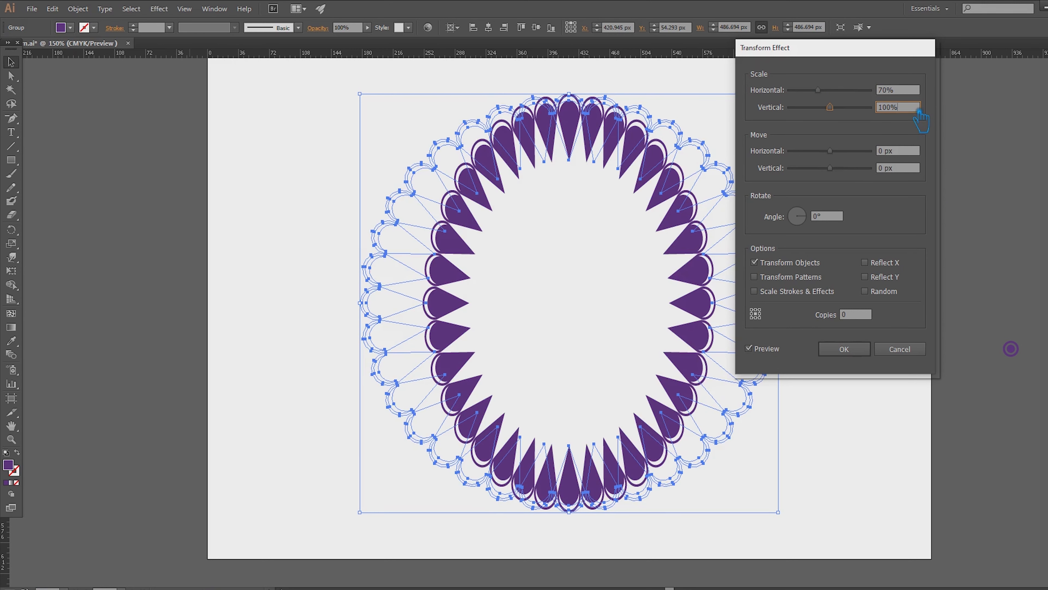
text(70)
click(911, 94)
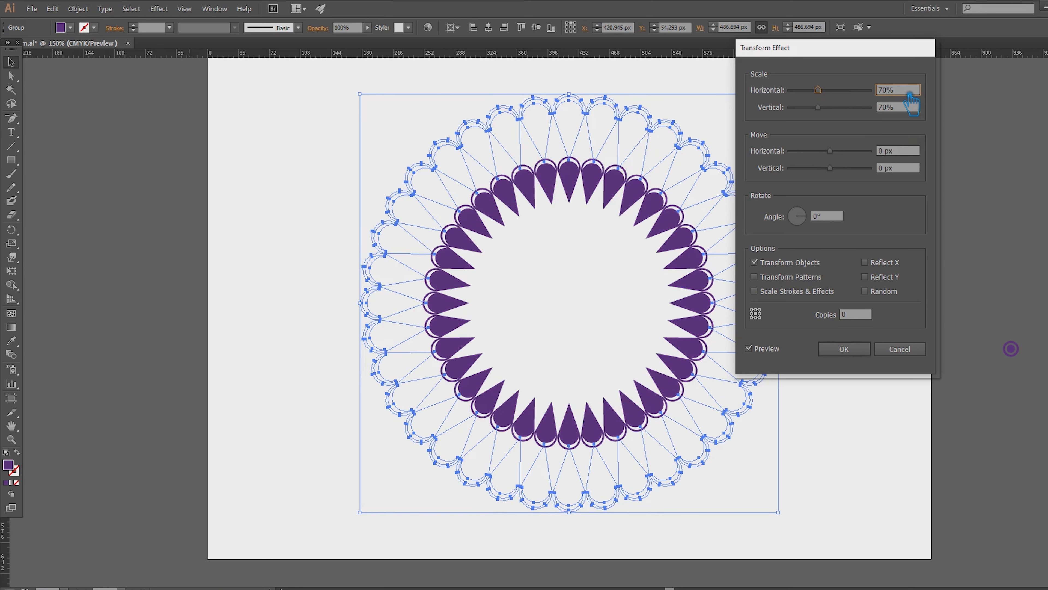
- Set the Transform effect to 15 copies with 68% horizontal and vertical scale
click(856, 314)
key(Up)
key(Up)
key(Up)
key(Up)
key(Up)
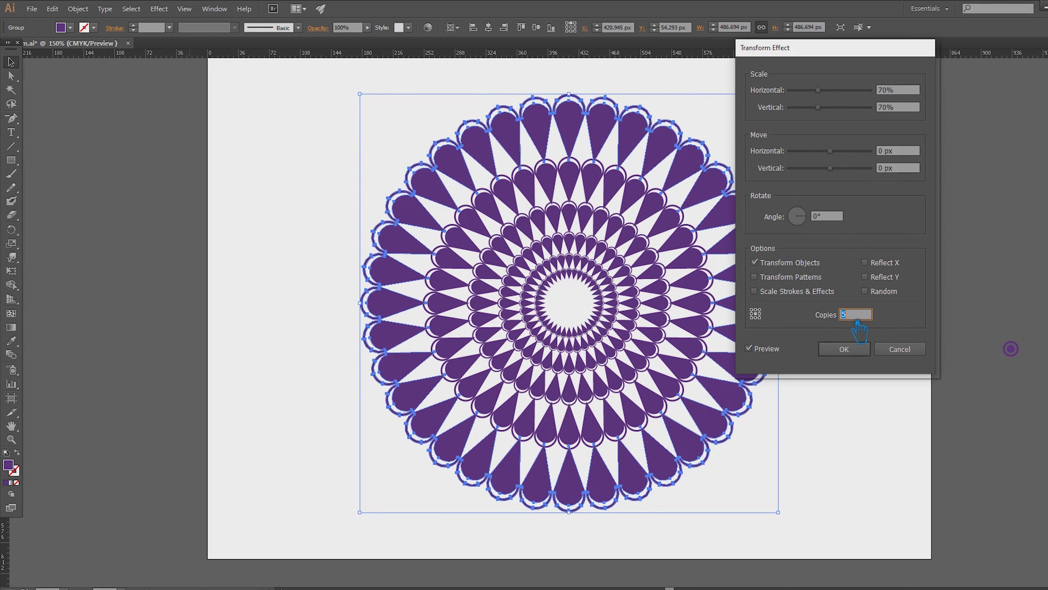
key(Up)
key(Up)
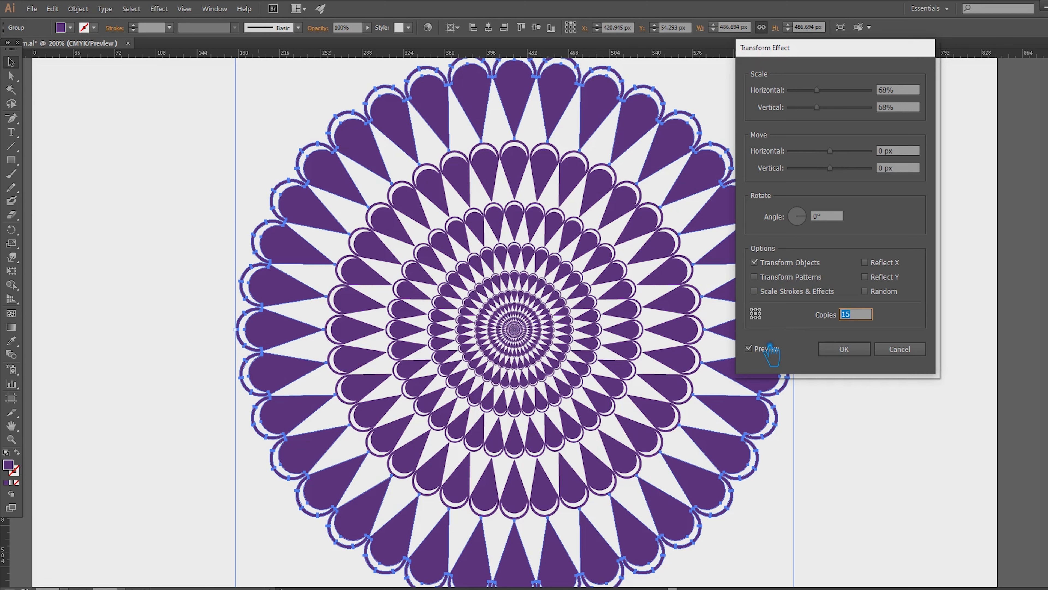
- Set the Transform effect's rotation angle to 15°
click(838, 216)
key(Up)
key(Up)
key(Up)
key(Up)
key(Up)
key(Up)
key(Up)
key(Up)
key(Up)
key(Up)
key(Up)
key(Up)
key(Up)
key(Up)
key(Up)
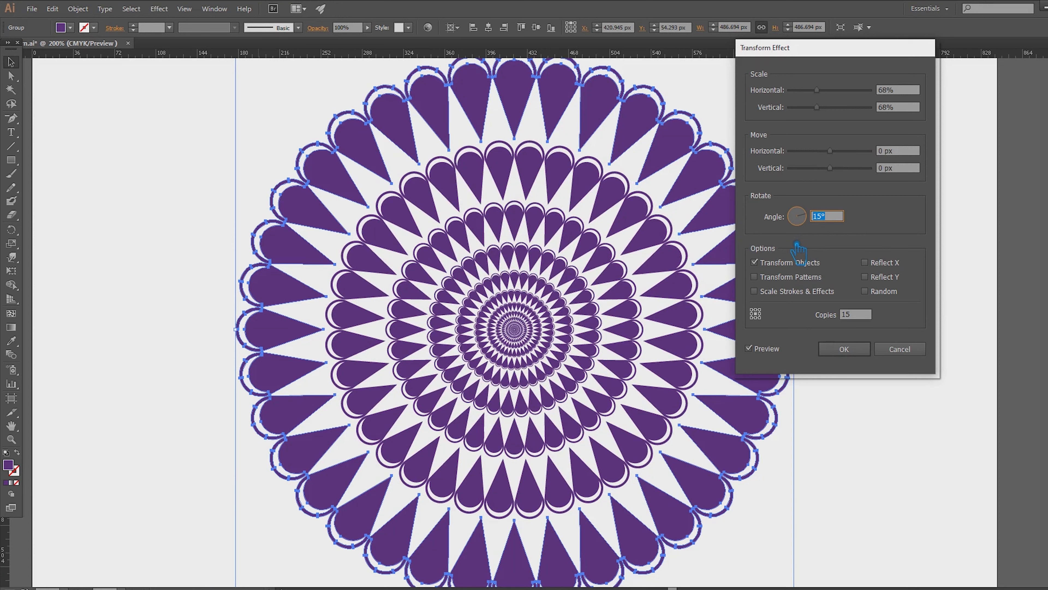
- Set the Transform effect's horizontal and vertical scale to 72% and apply the effect
click(903, 93)
key(Down)
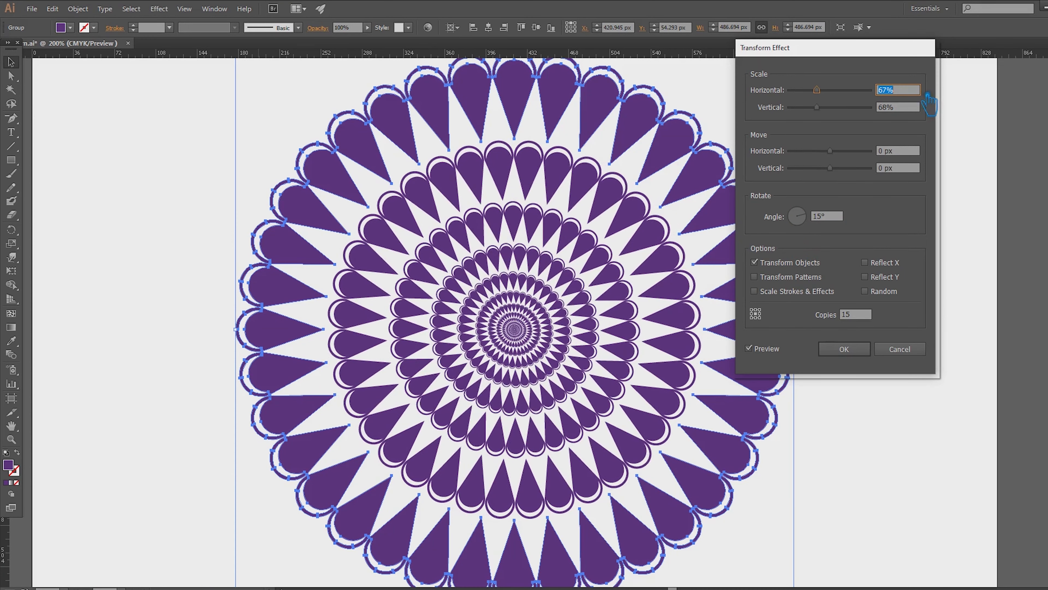
key(Up)
key(Up)
key(Up)
key(Up)
key(Up)
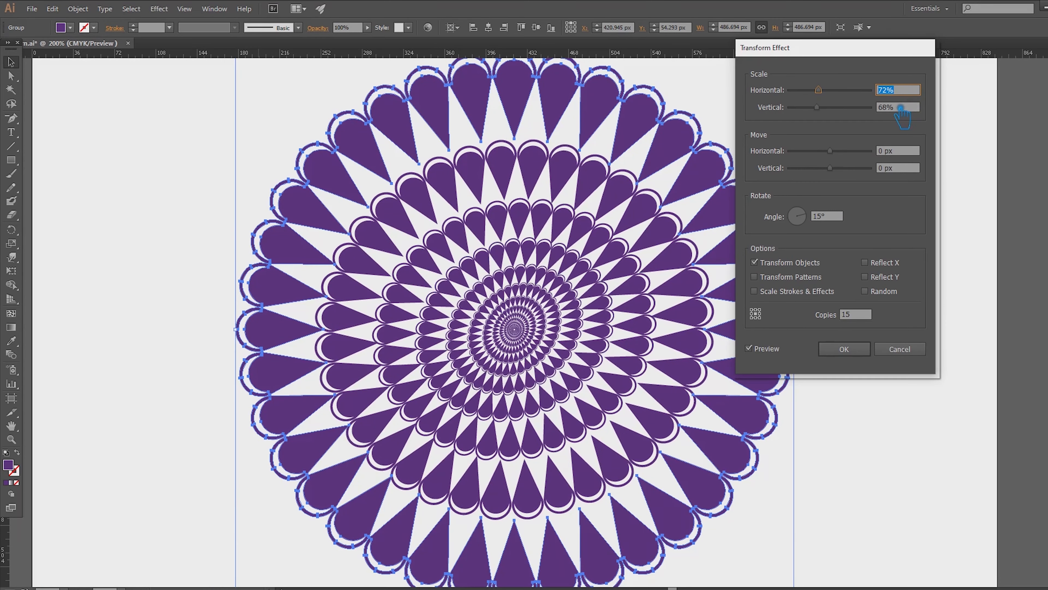
click(900, 107)
key(Up)
key(Up)
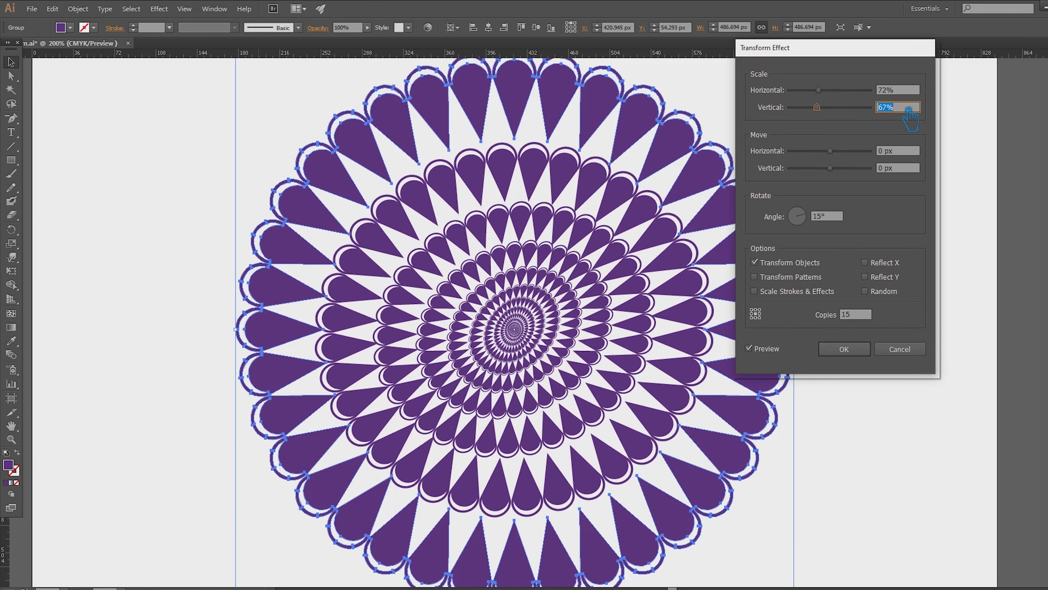
key(Up)
key(Up)
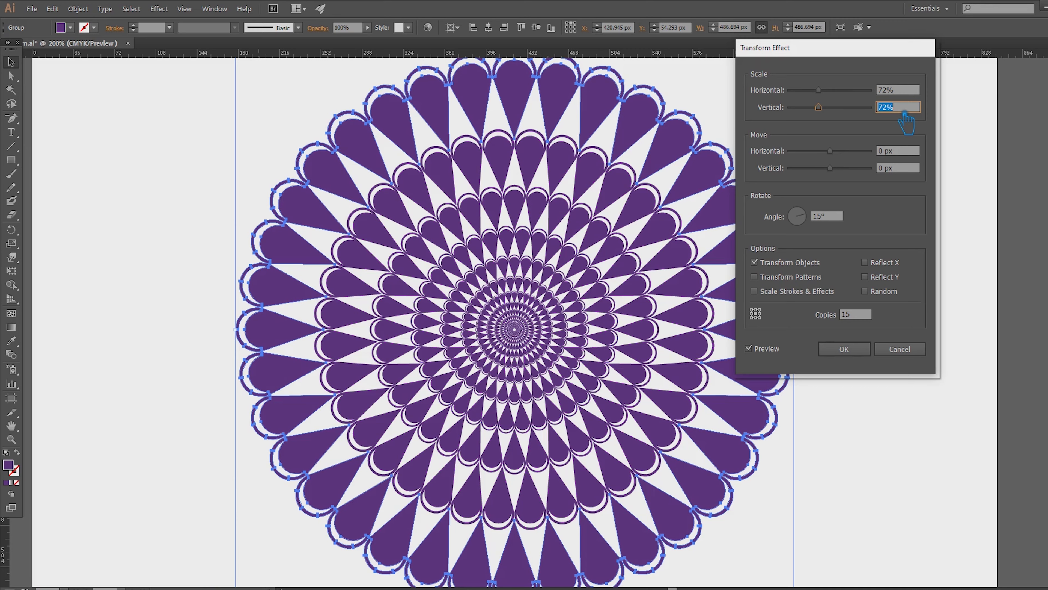
click(862, 354)
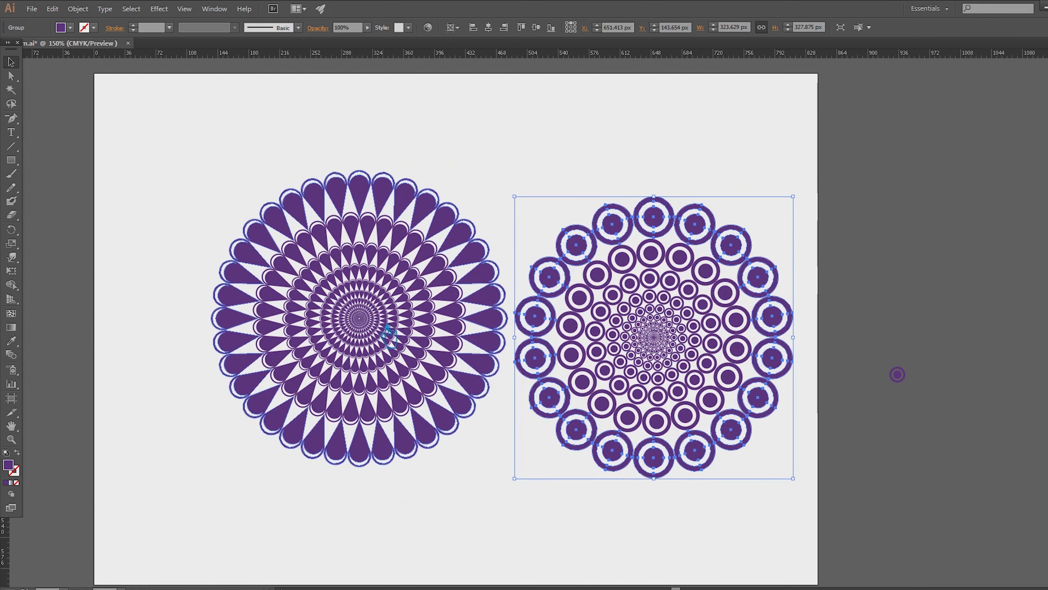
- Align both mandalas to the artboard's top edge and enlarge the circle mandala to match the teardrop mandala's height
shift+click(389, 336)
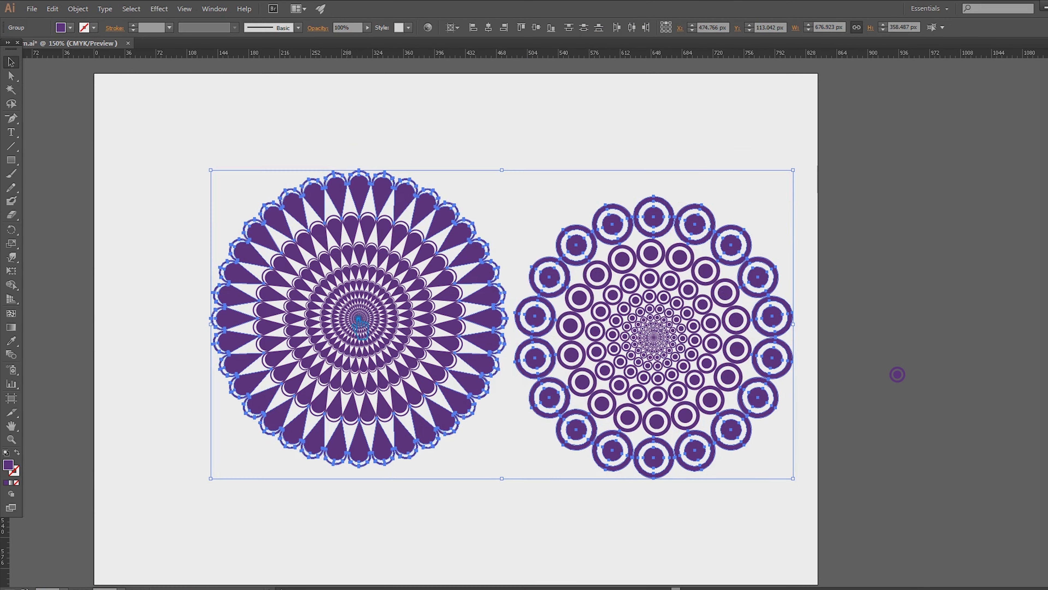
click(527, 29)
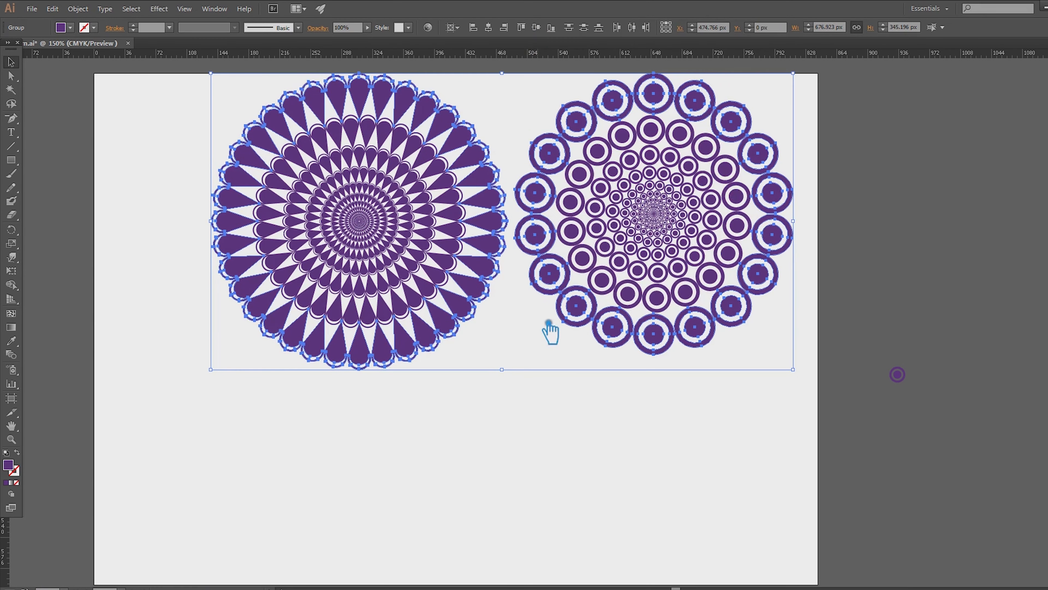
click(692, 351)
click(661, 352)
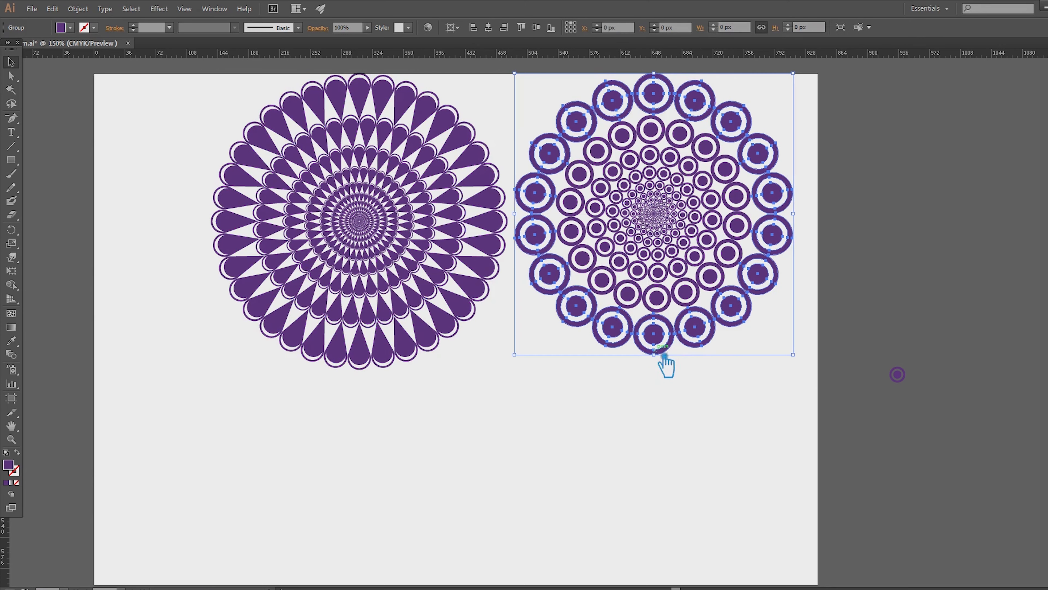
drag(662, 360, 662, 377)
click(681, 427)
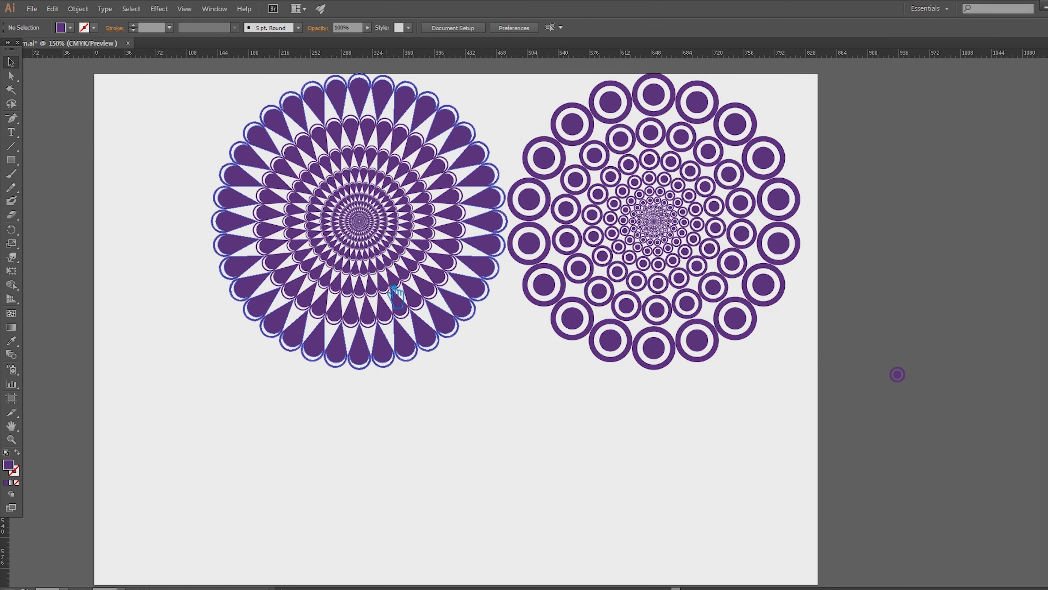
- Shift the teardrop mandala slightly away from the circle mandala and group the two
drag(383, 260, 371, 260)
key(ctrl+a)
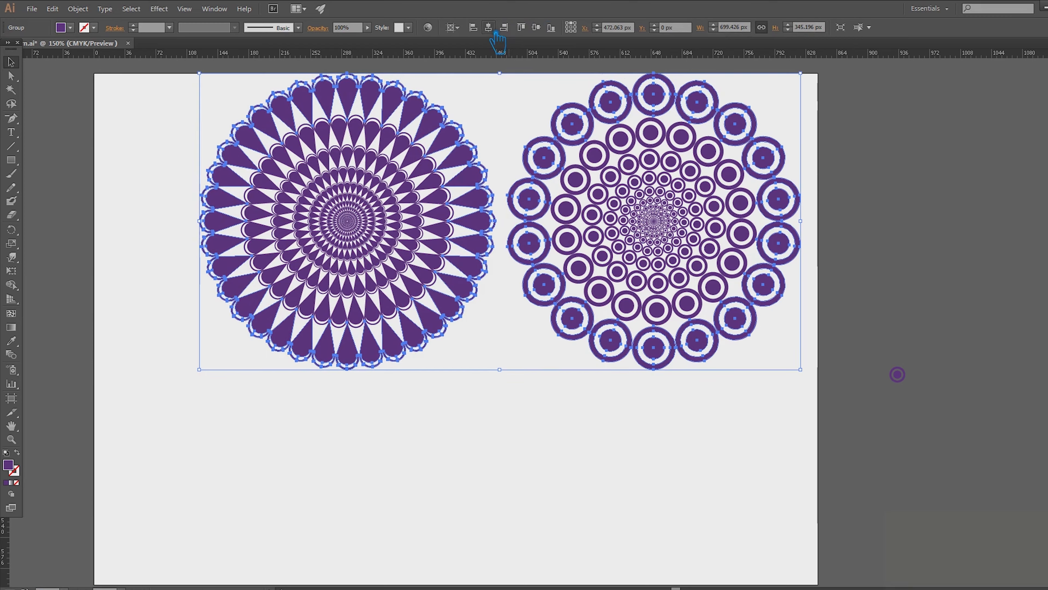
- Centre the mandala group on the artboard both ways and scale it down to about 408 by 201 px
click(489, 28)
click(536, 27)
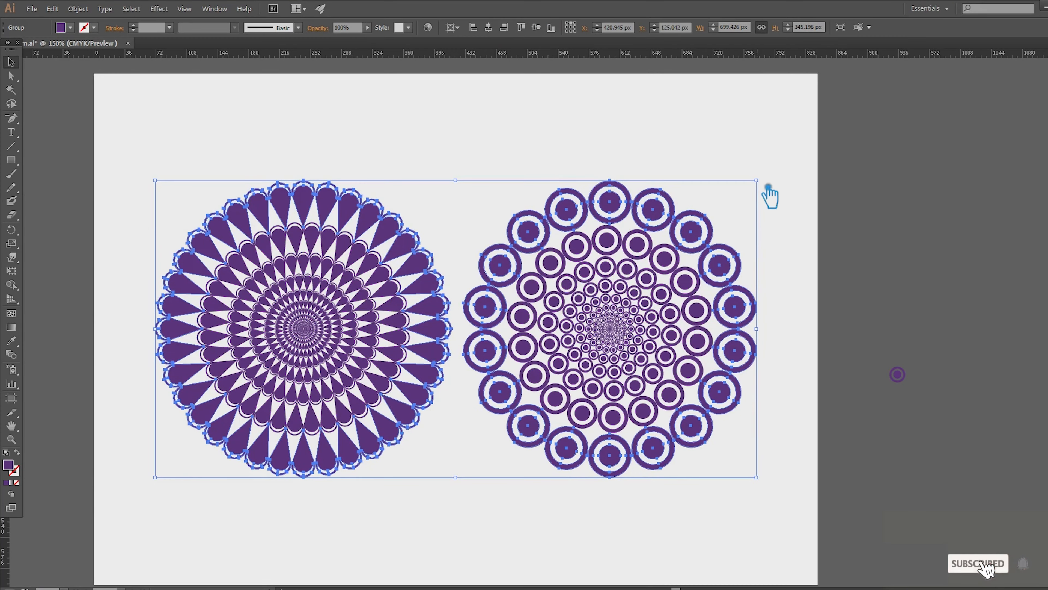
drag(767, 187, 644, 250)
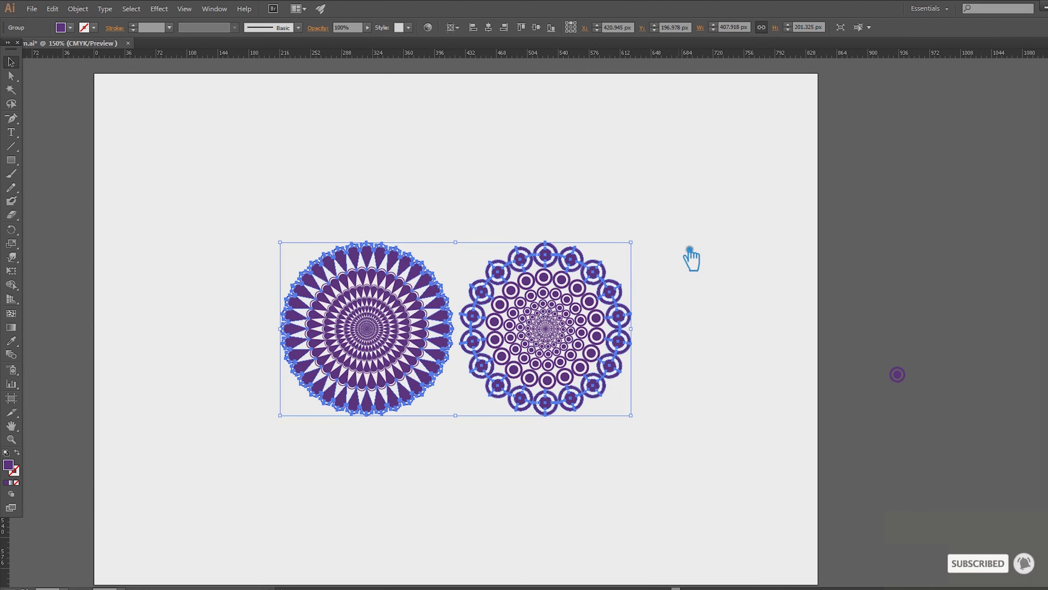
click(669, 266)
scroll(487, 395, up, 2)
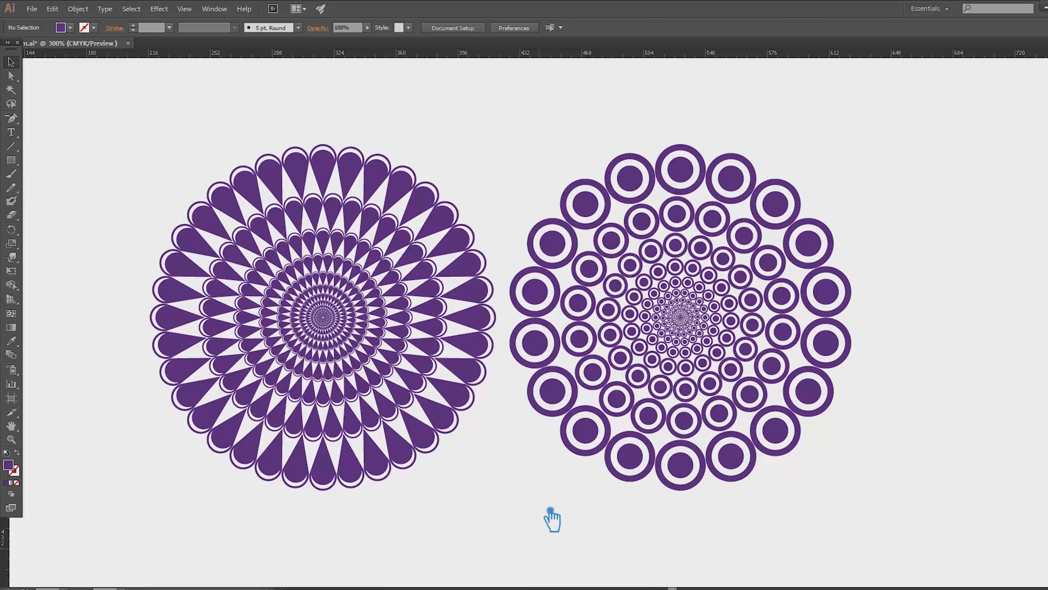